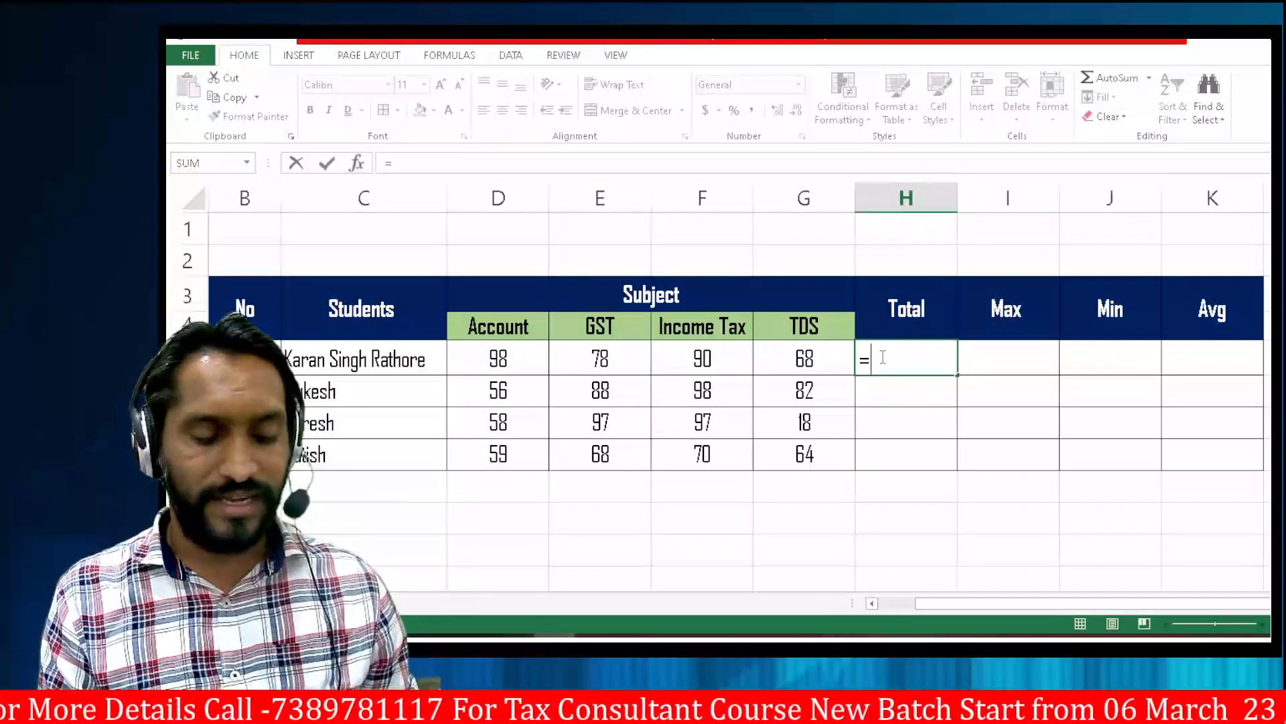
- Total the first student's four subject marks in cell H5 with the formula =SUM(D5:G5)
text(sum)
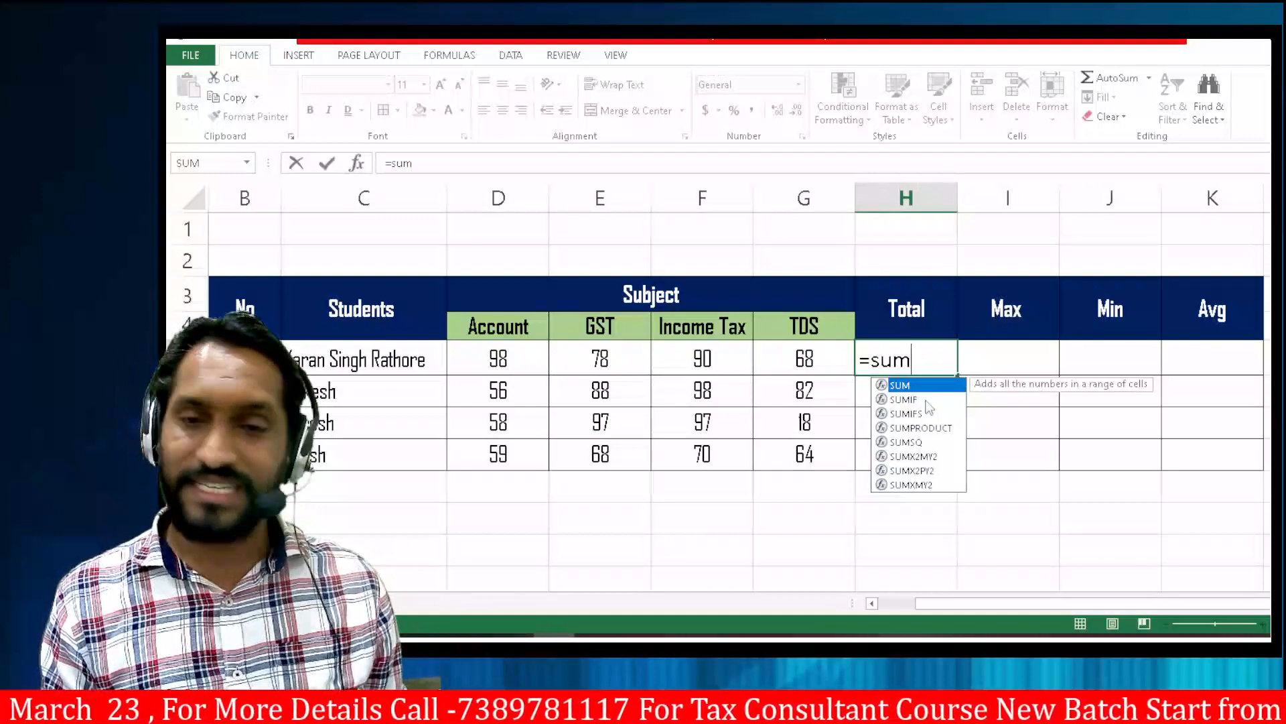
key(Tab)
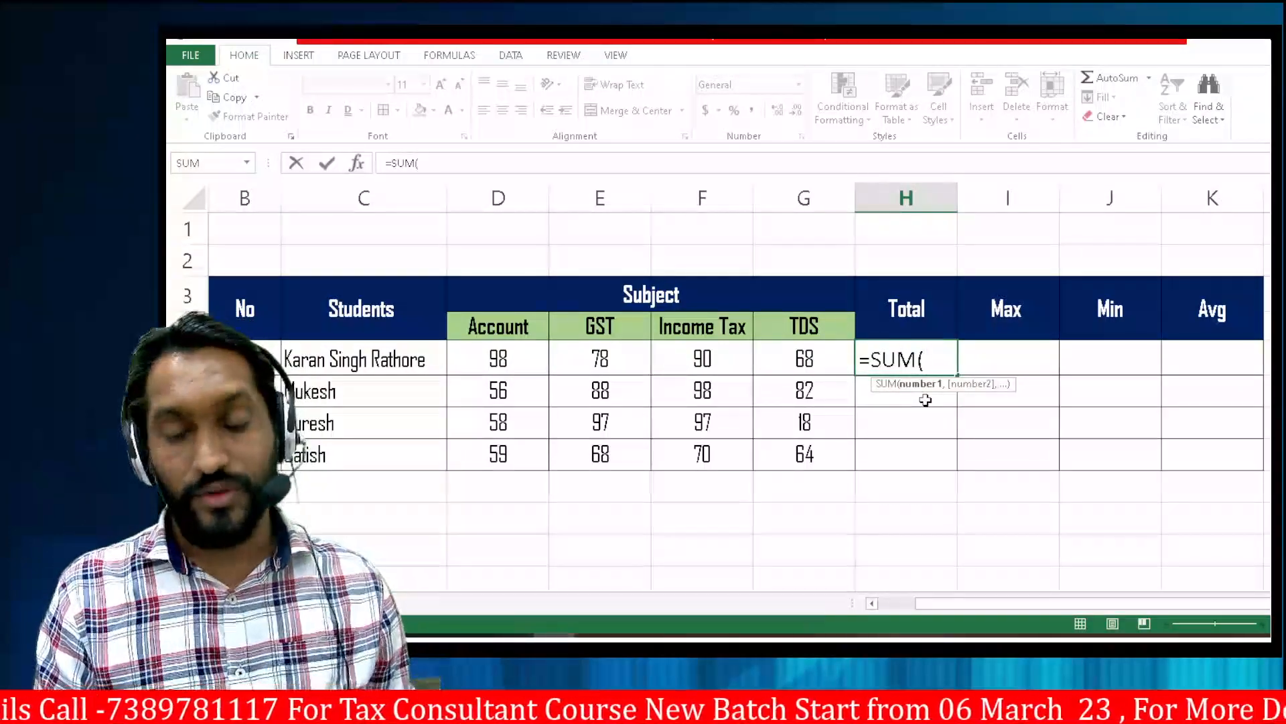
key(BackSpace)
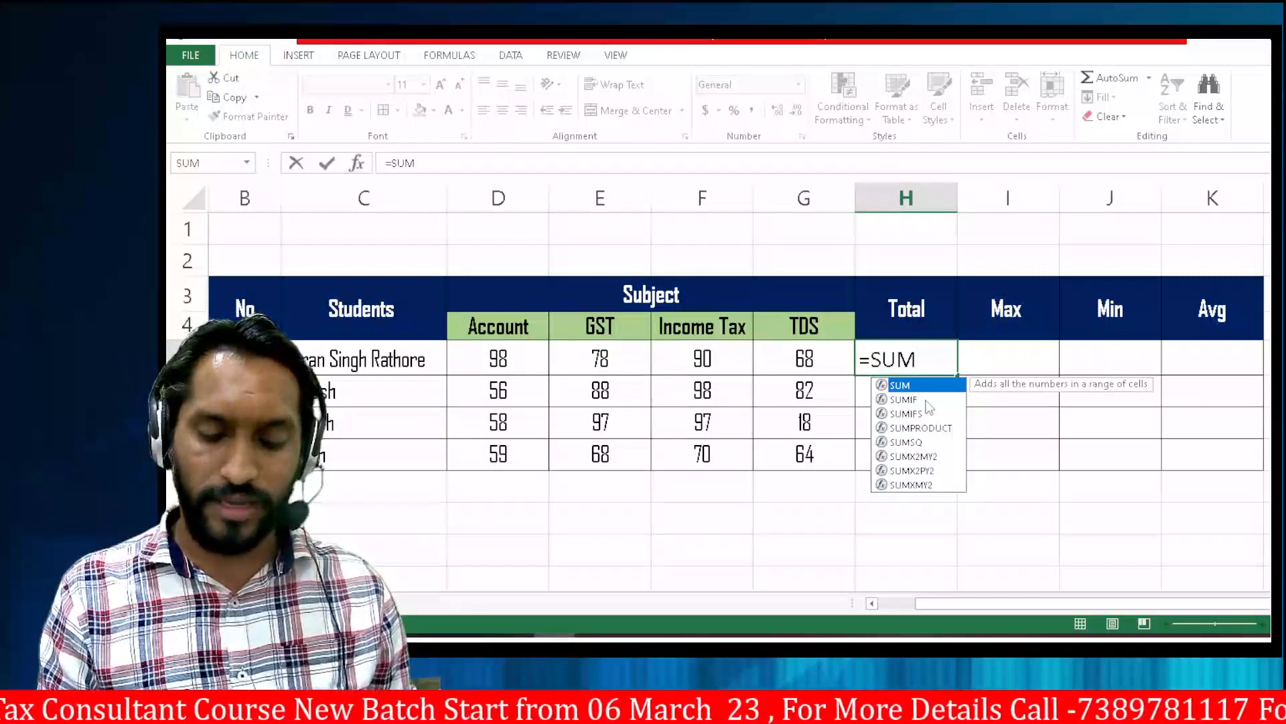
key(Tab)
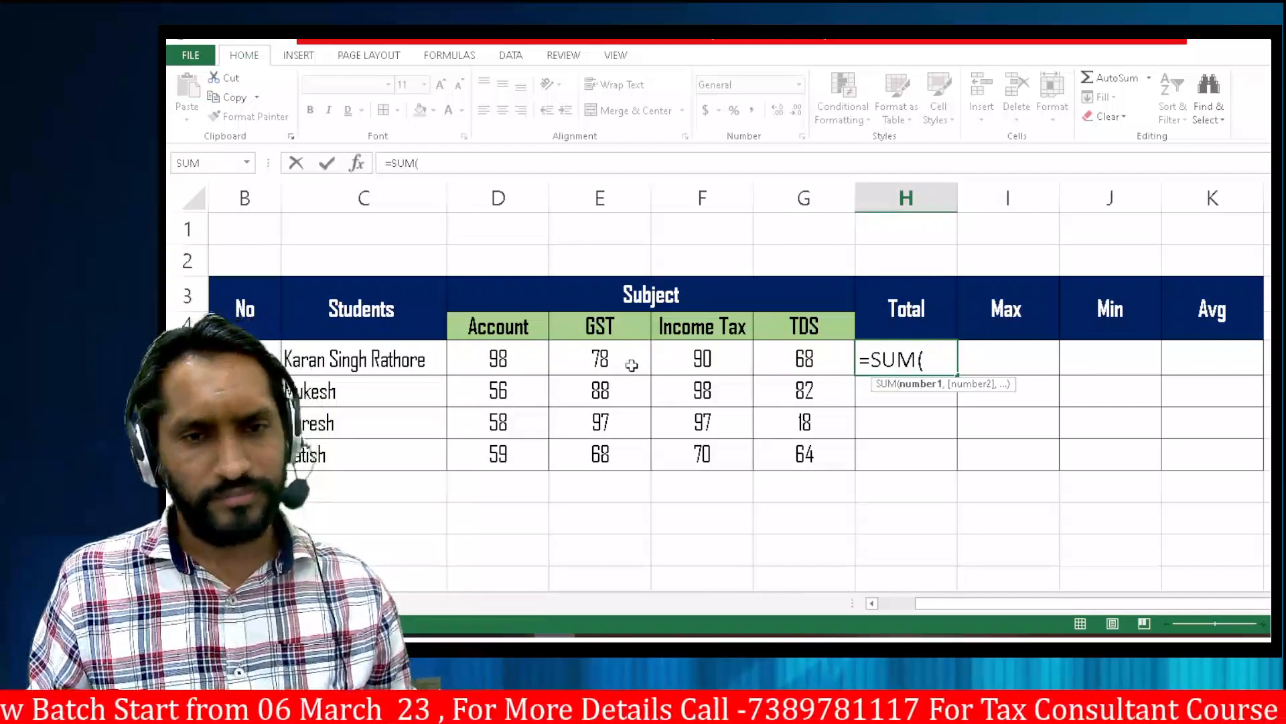
click(477, 361)
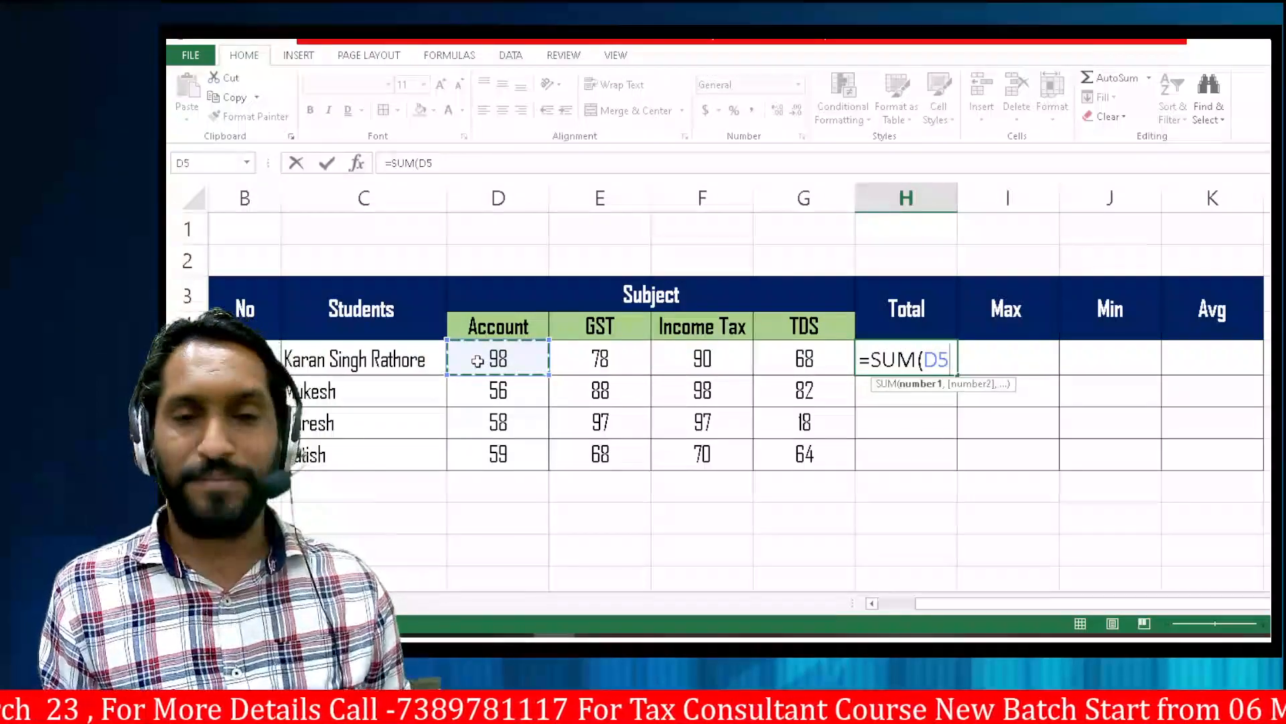
key(shift+Right)
key(shift+Right)
key(shift+Right)
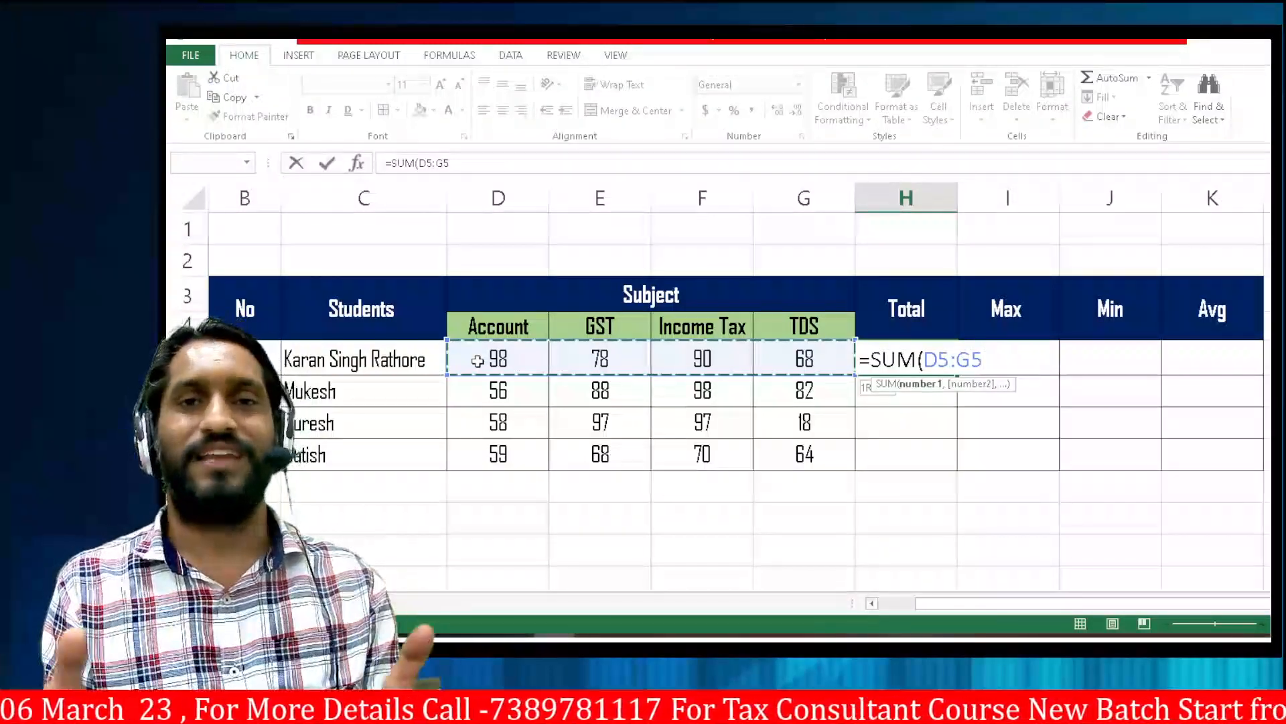
text())
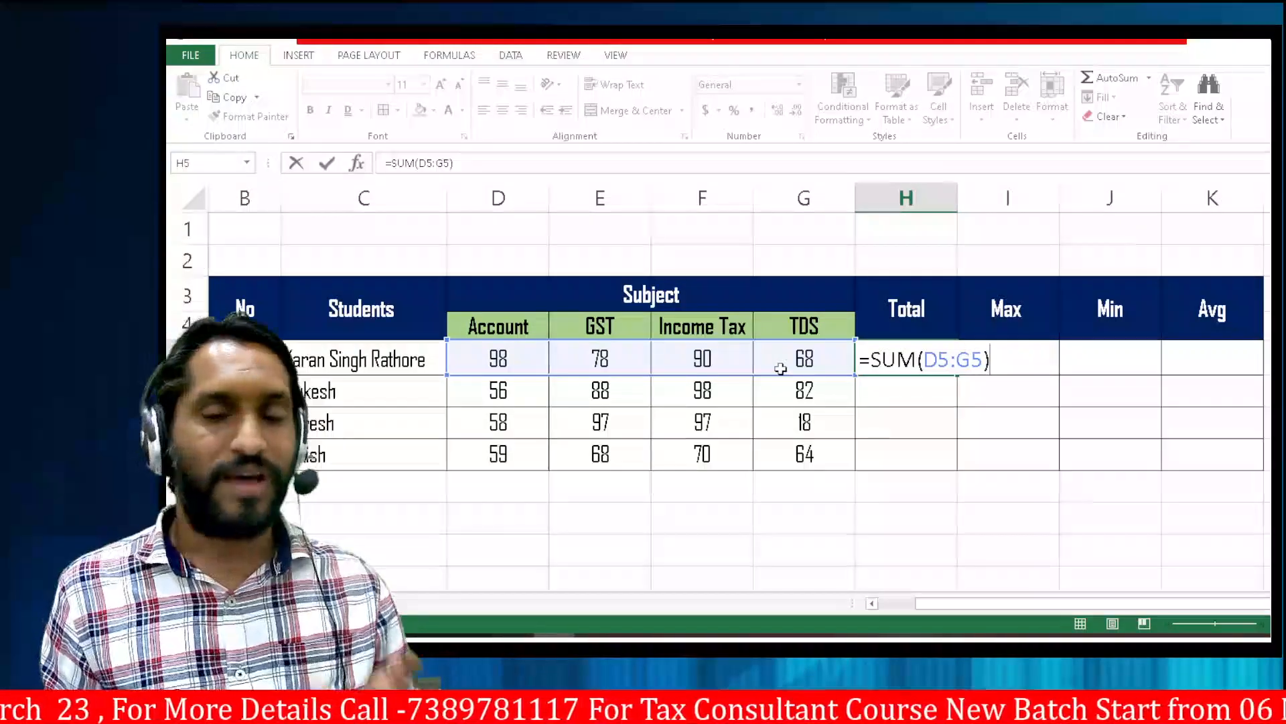
key(Return)
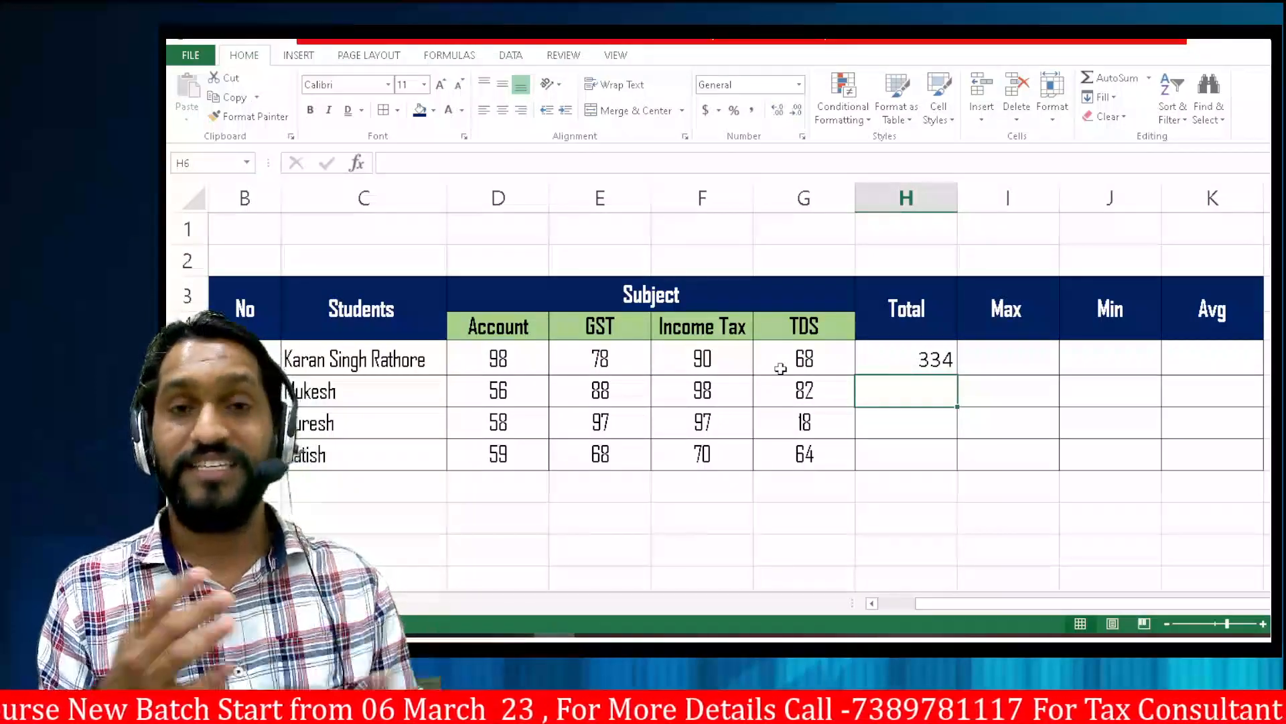
click(896, 353)
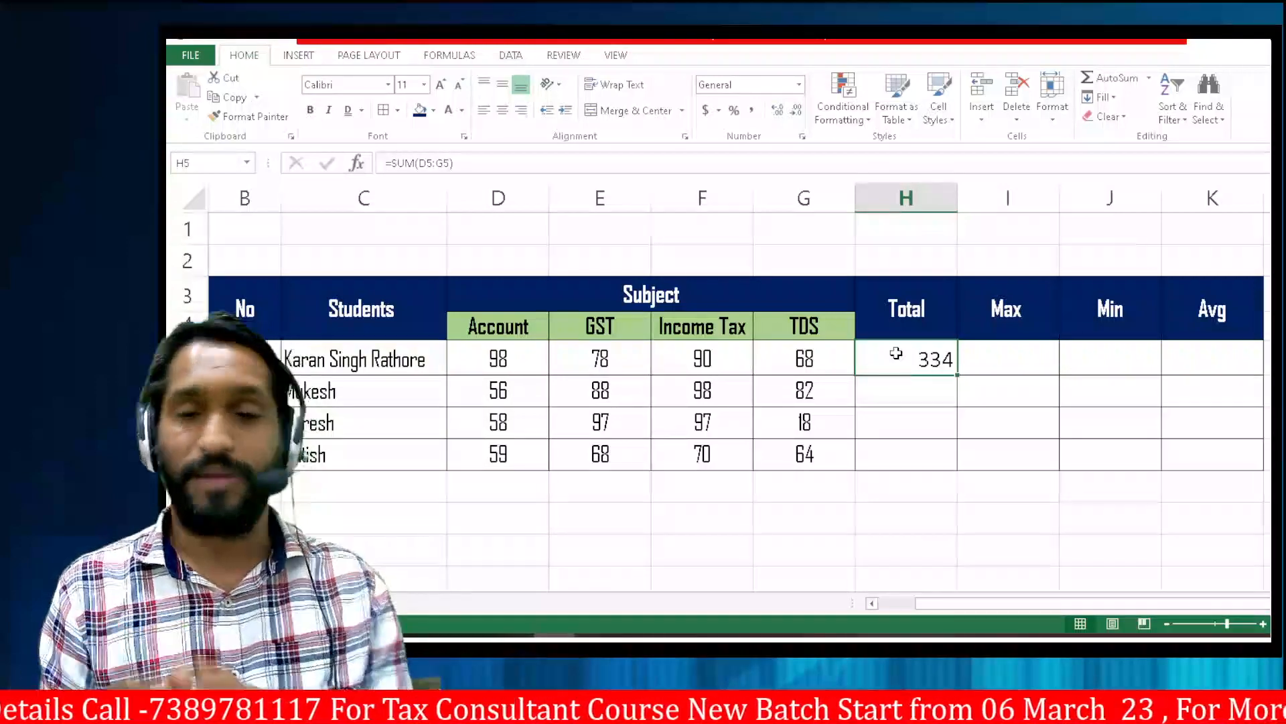
- Total the second student's marks in H6 by summing D6:G6, and clear that cell again
click(893, 387)
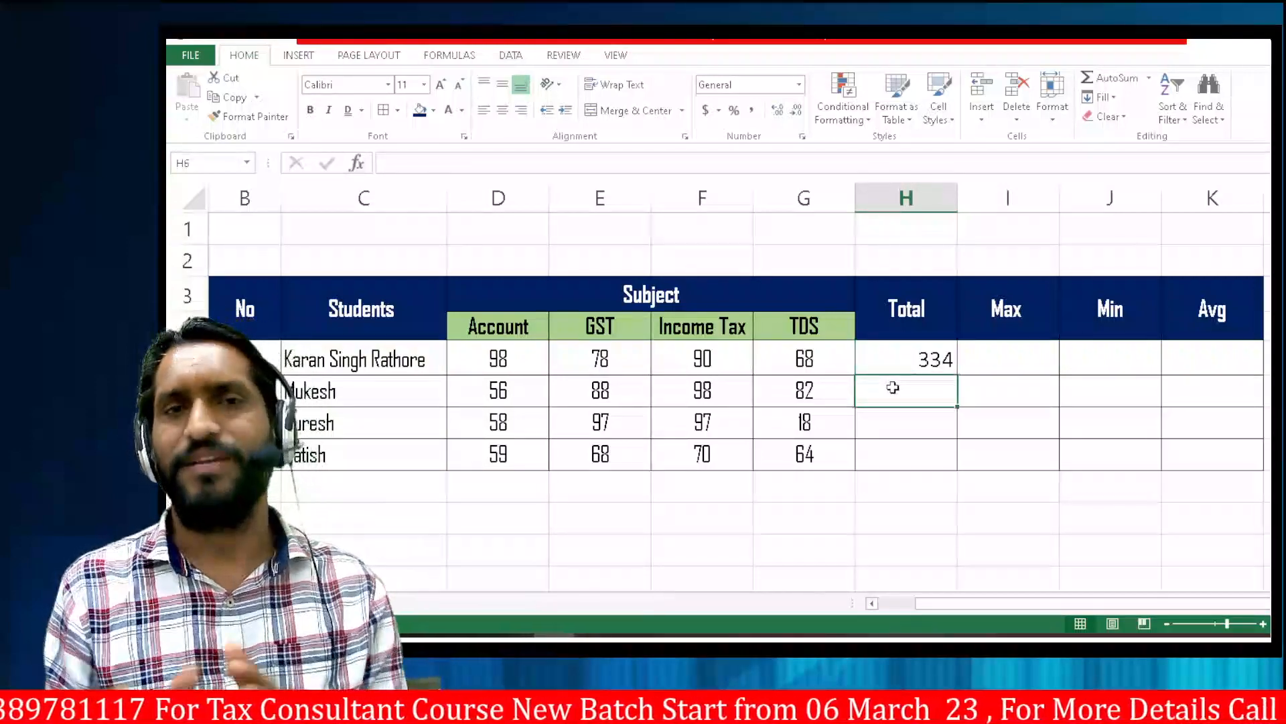
text(=)
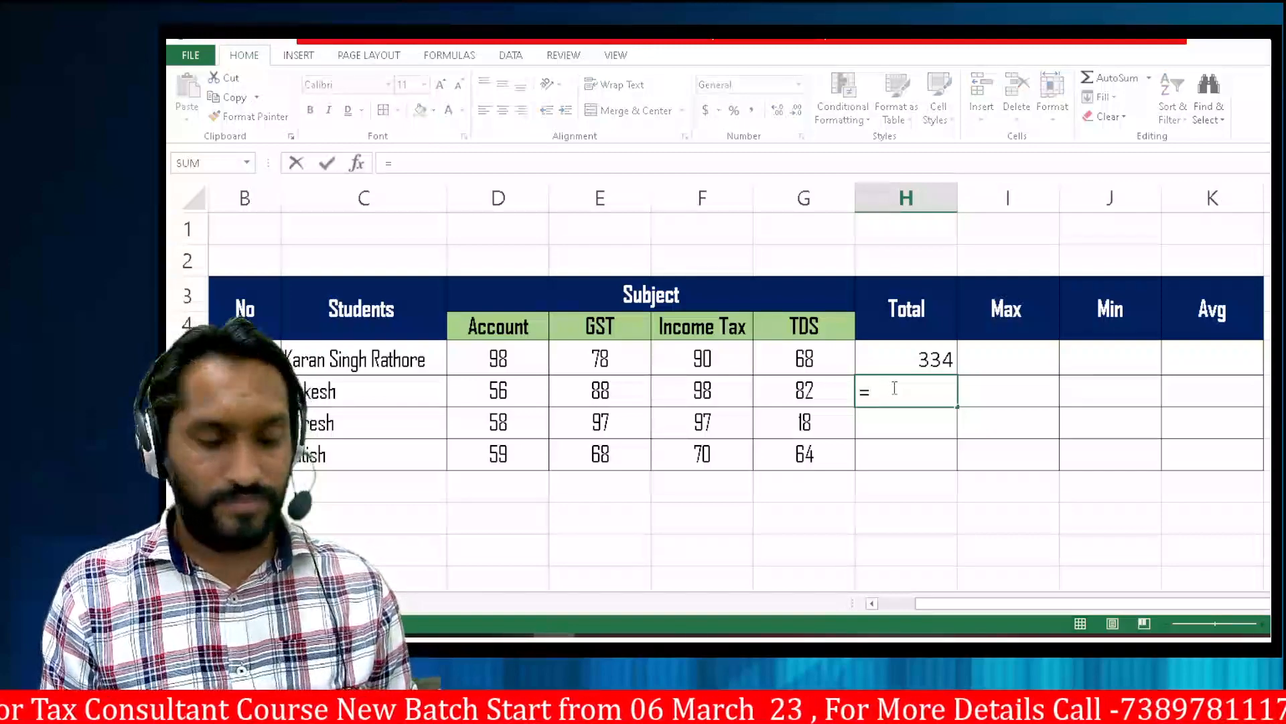
text(su)
key(Tab)
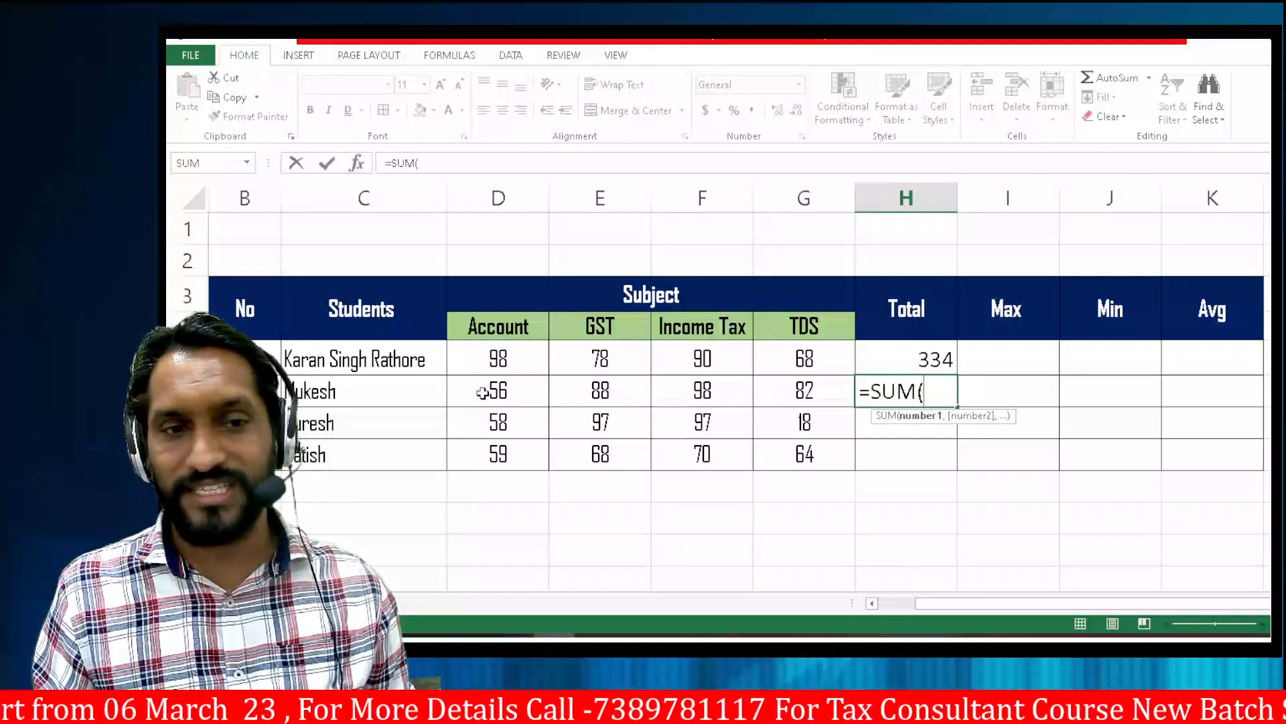
drag(482, 393, 788, 390)
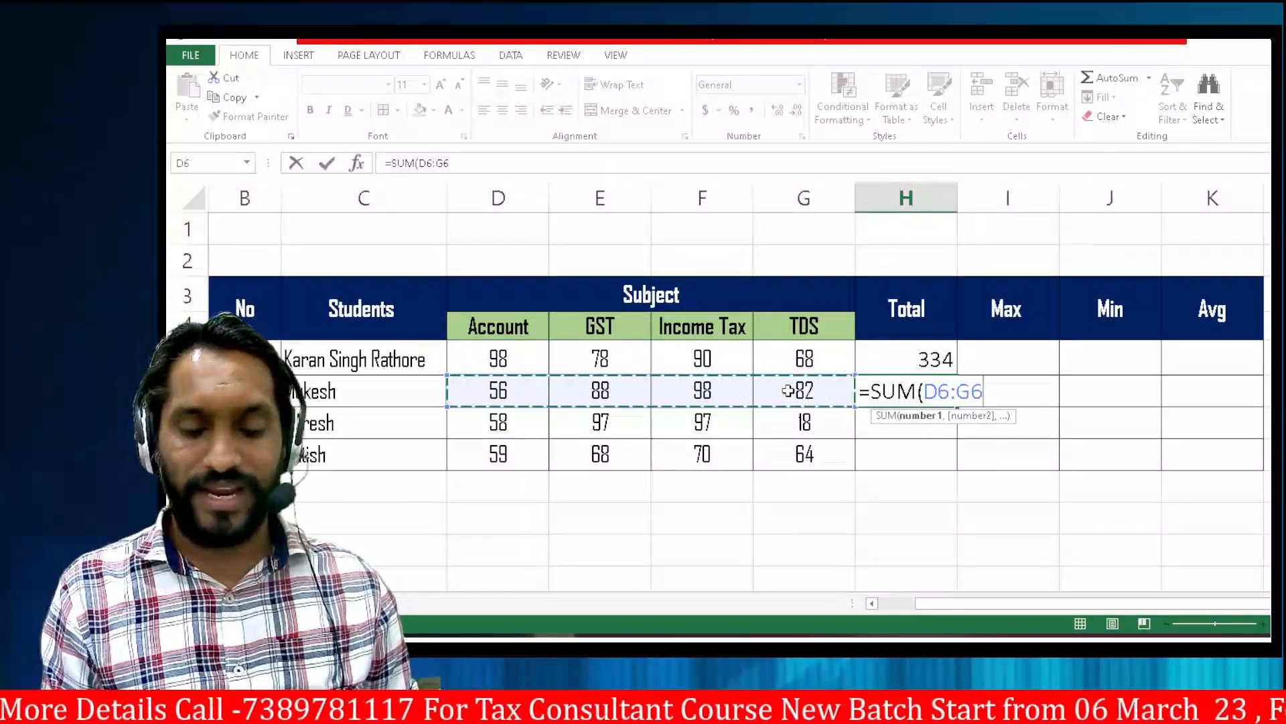
key(Return)
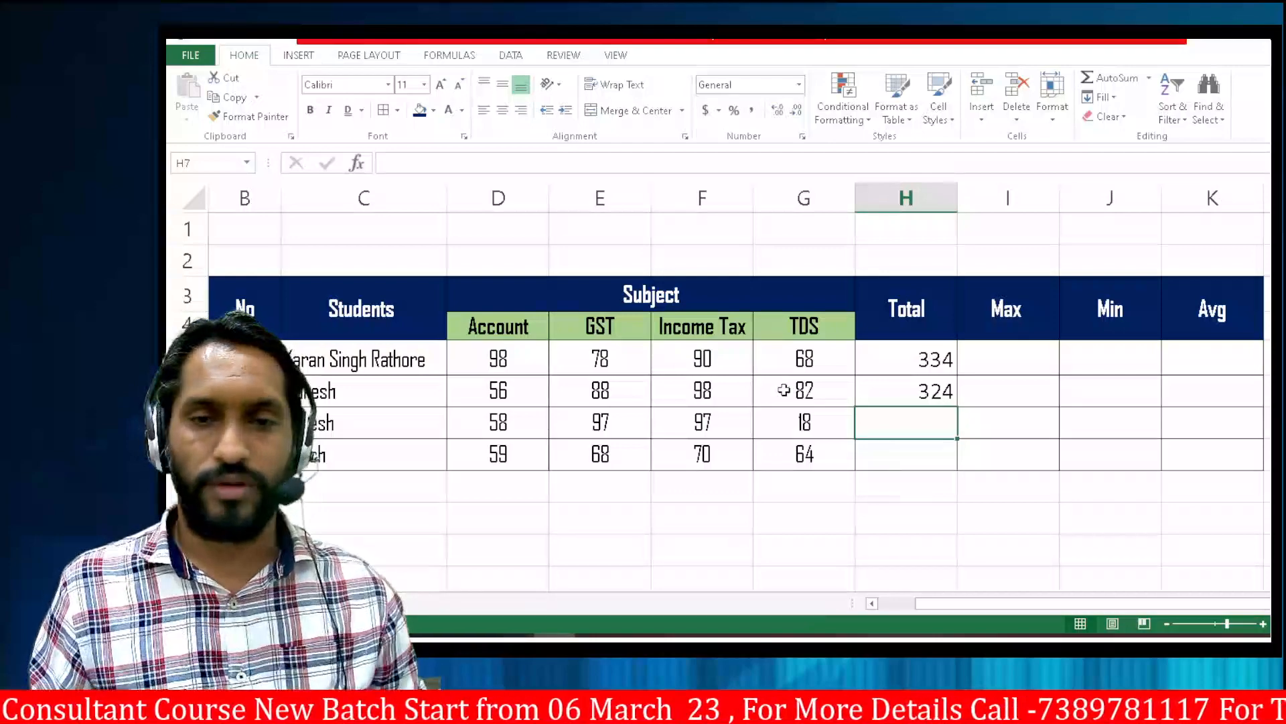
click(923, 391)
key(Delete)
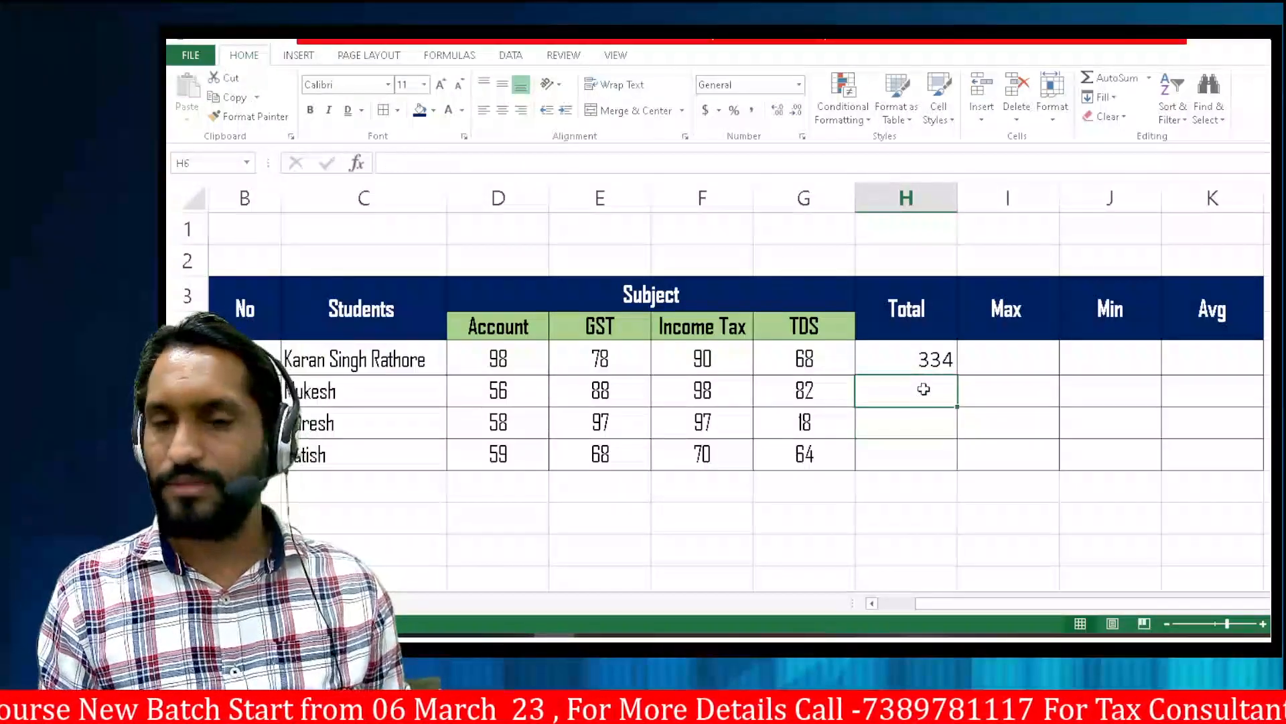
- Centre the result cells H5:K8 horizontally and set their font to Agency FB
drag(901, 359, 1179, 453)
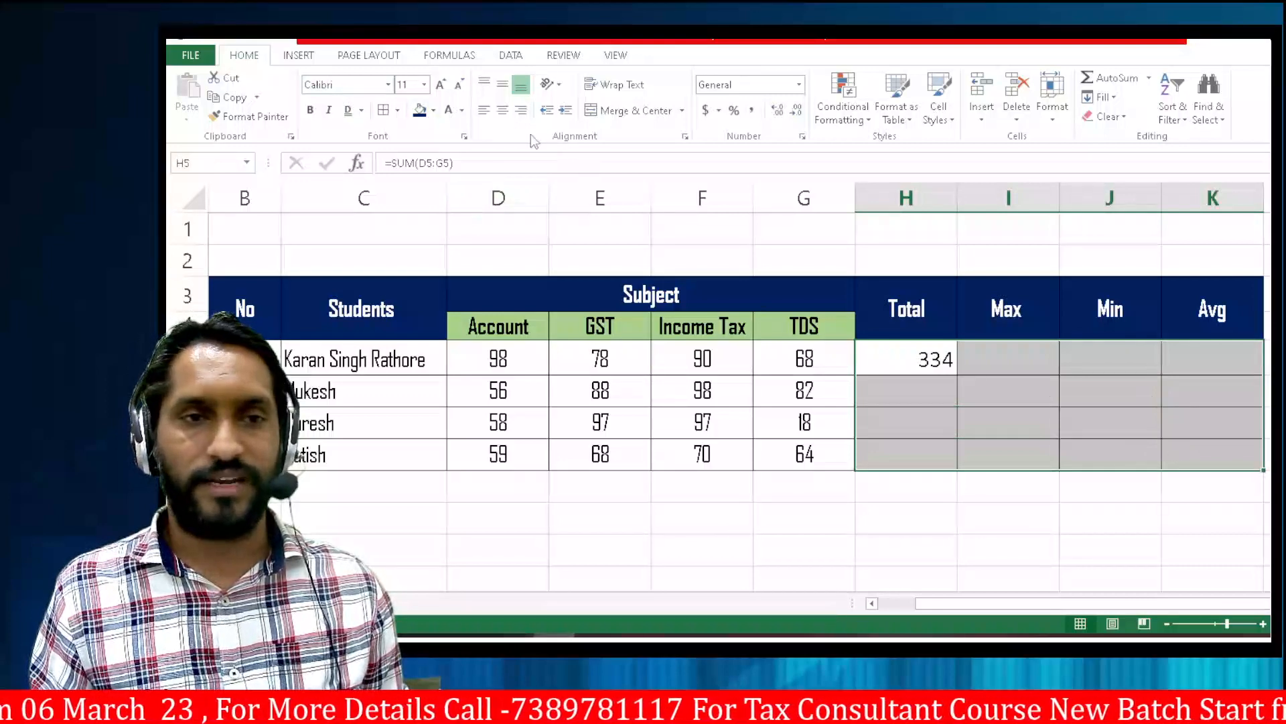
click(503, 110)
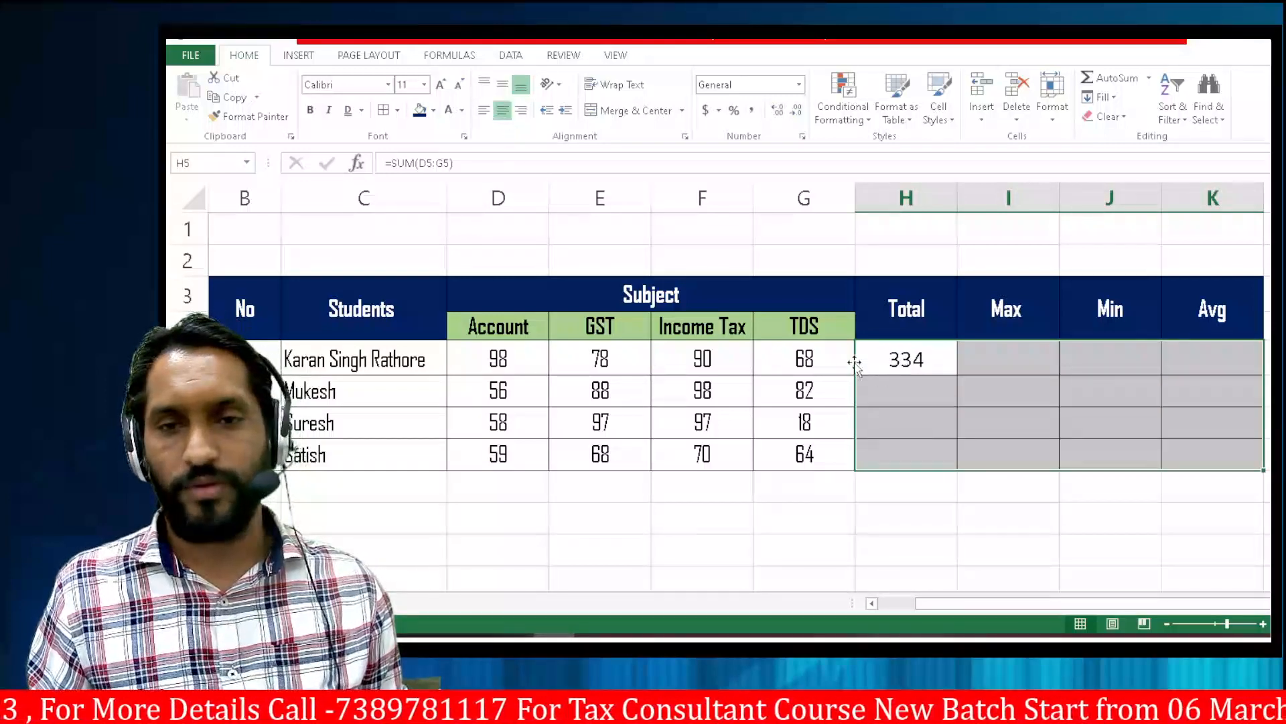
click(388, 85)
click(357, 185)
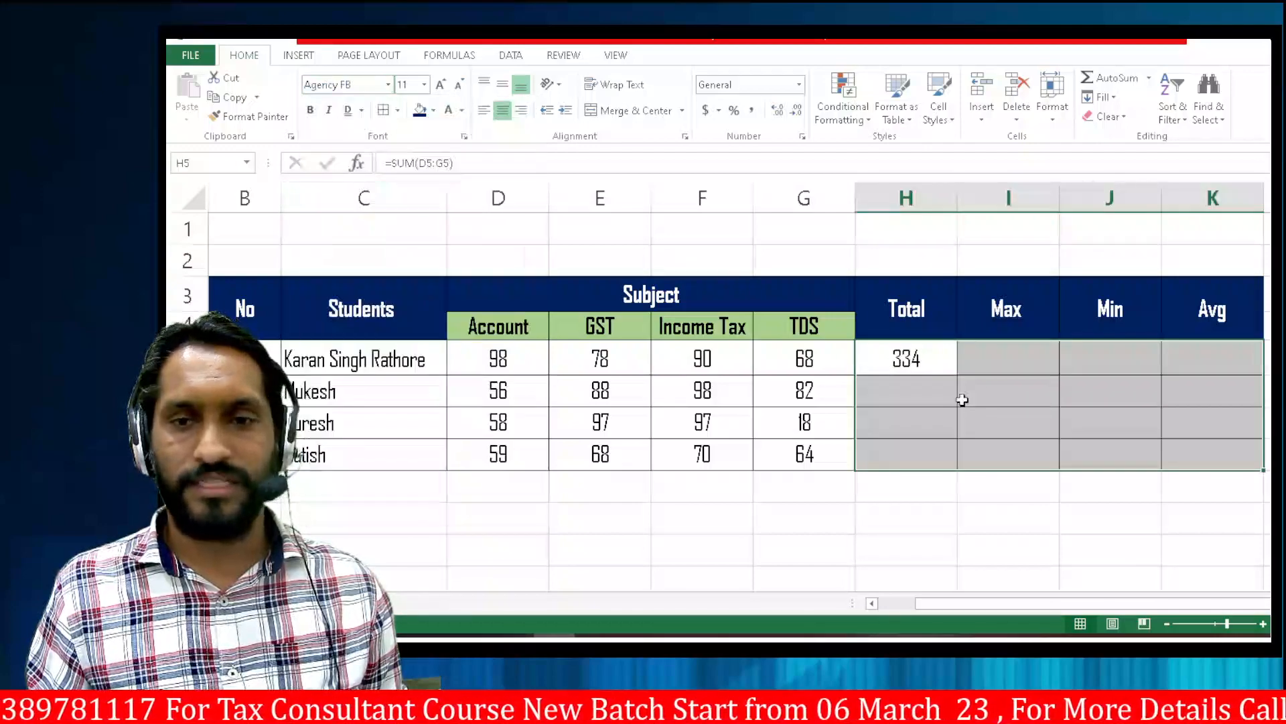
click(897, 367)
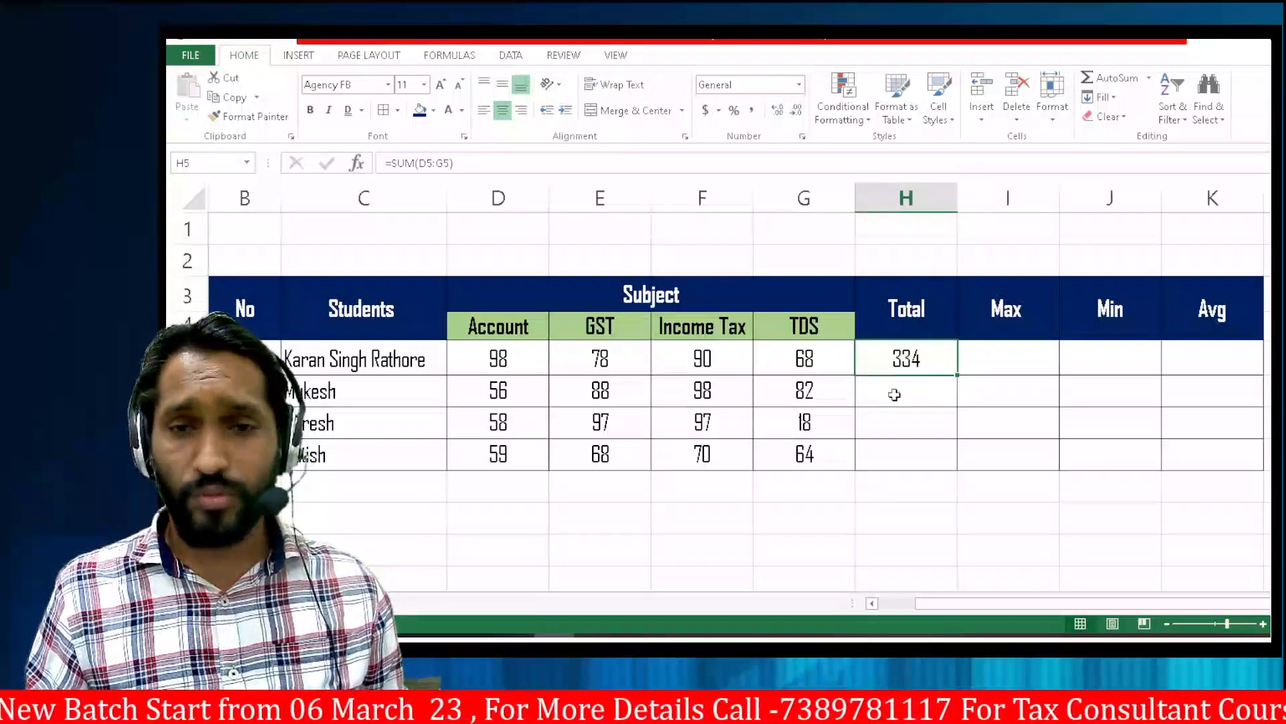
mouse_move(874, 388)
mouse_down()
mouse_move(875, 445)
mouse_move(896, 391)
mouse_up()
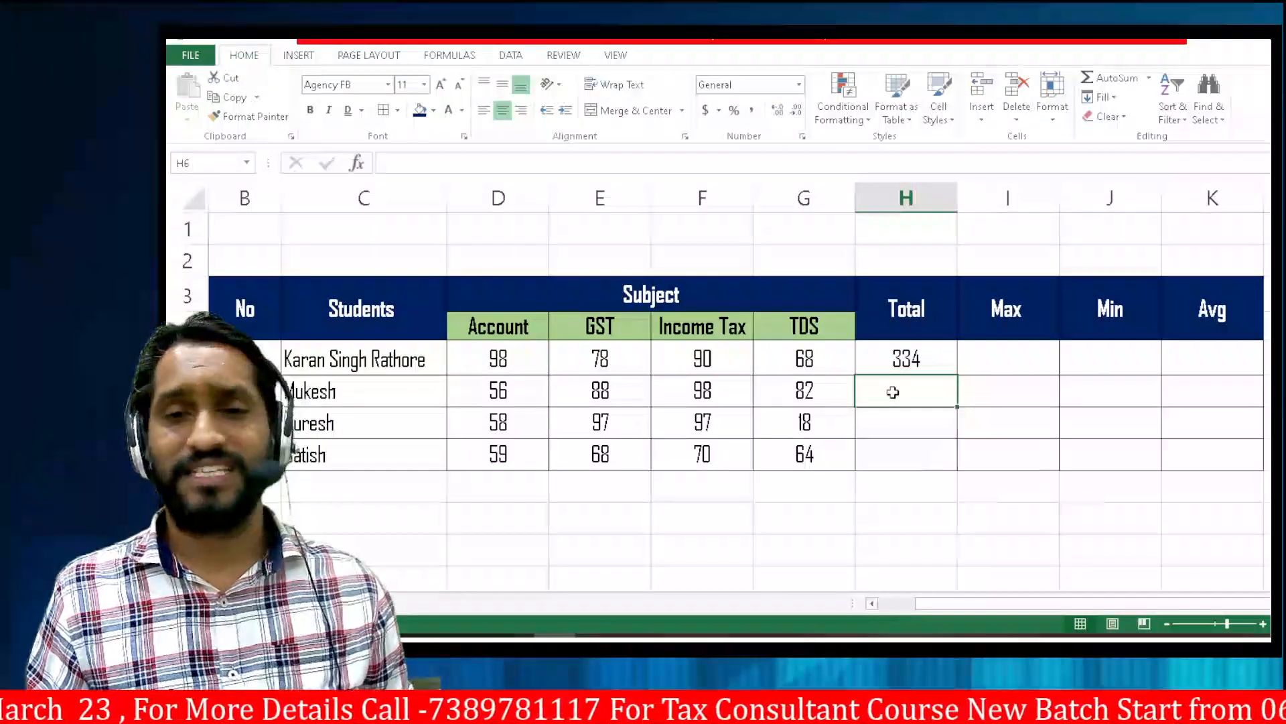
click(882, 420)
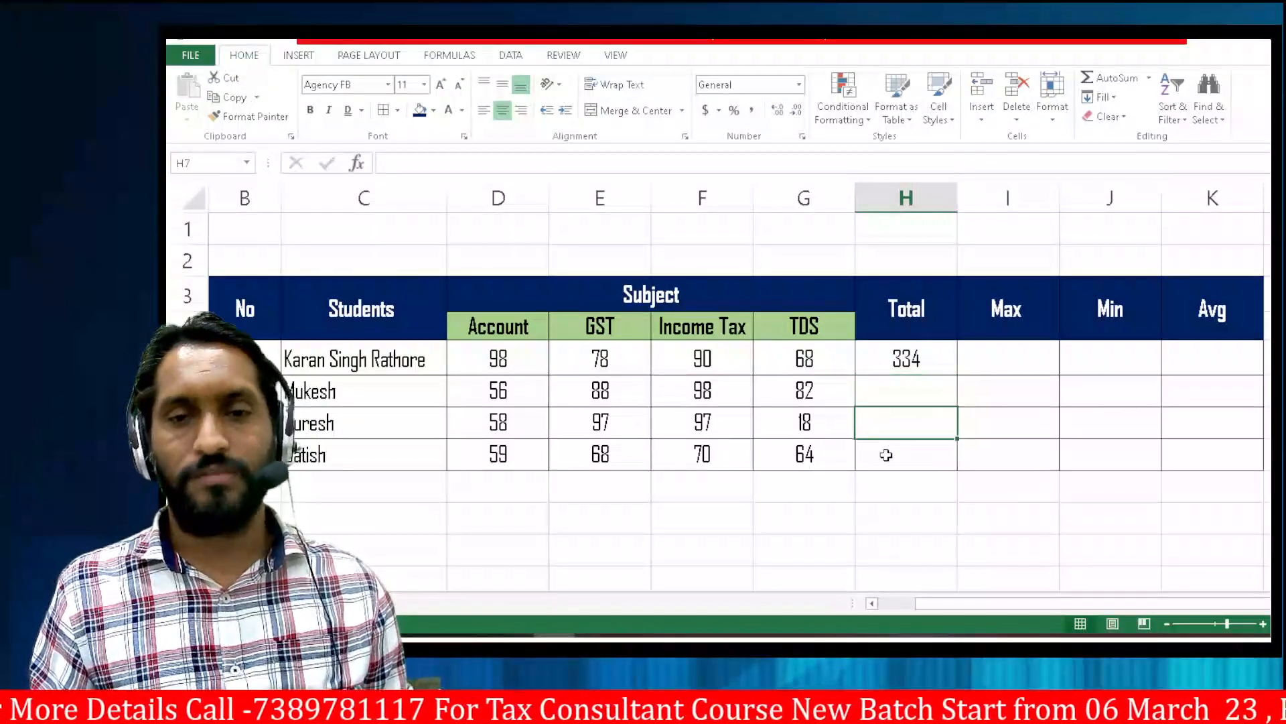
click(886, 454)
click(879, 390)
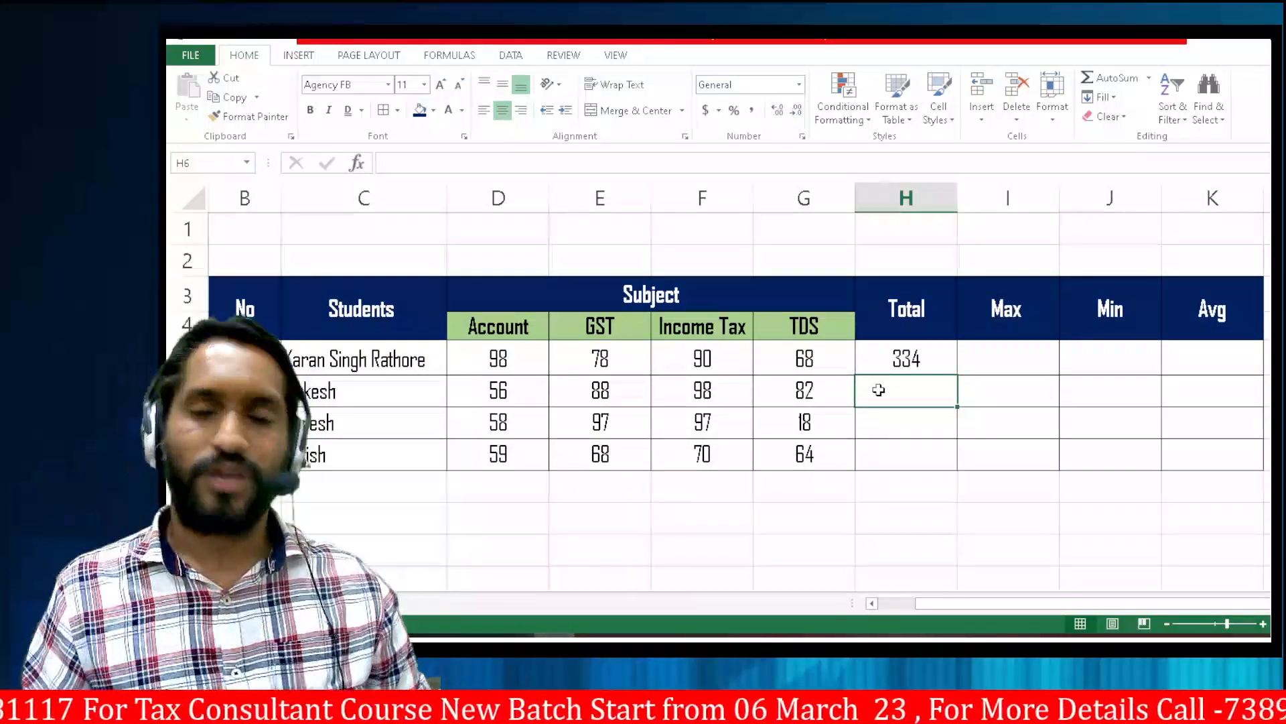
- Fill the SUM formula from H5 down the Total column to H8
click(908, 362)
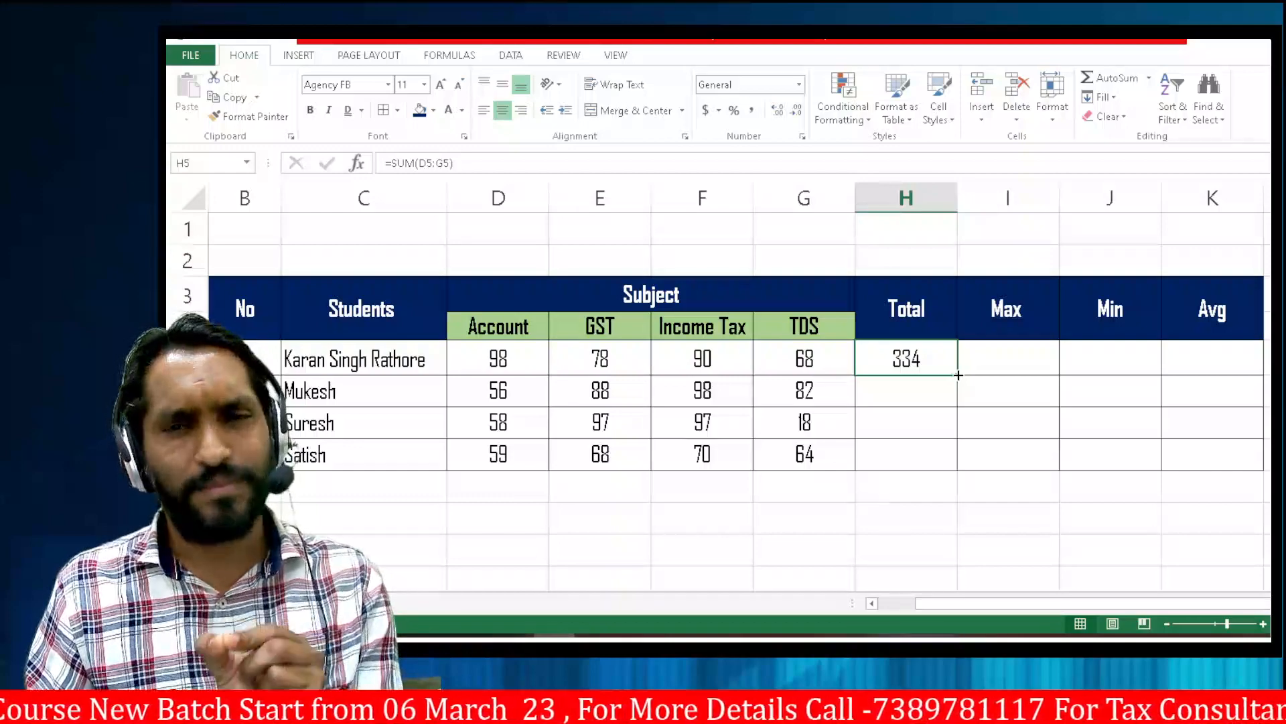
drag(959, 375, 956, 468)
click(899, 488)
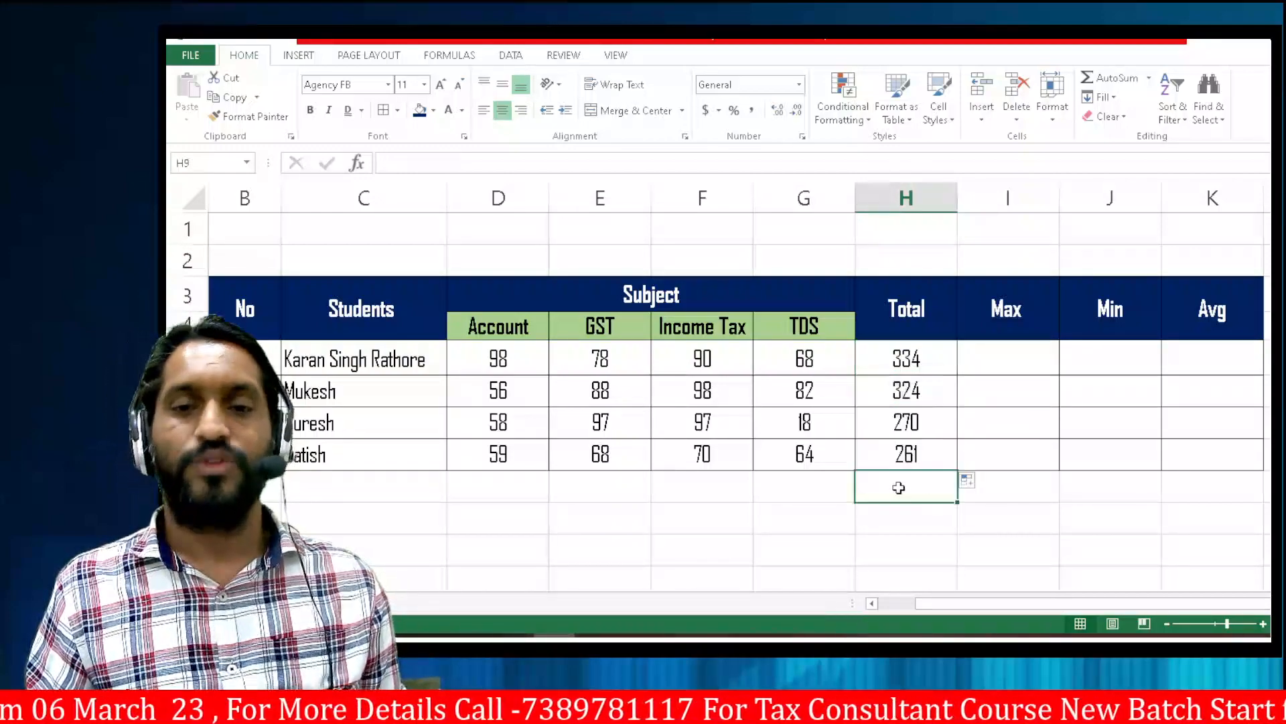
- Examine the SUM formulas in H5 to H8, including the range that the H7 formula refers to
click(907, 360)
click(906, 390)
click(905, 422)
click(906, 455)
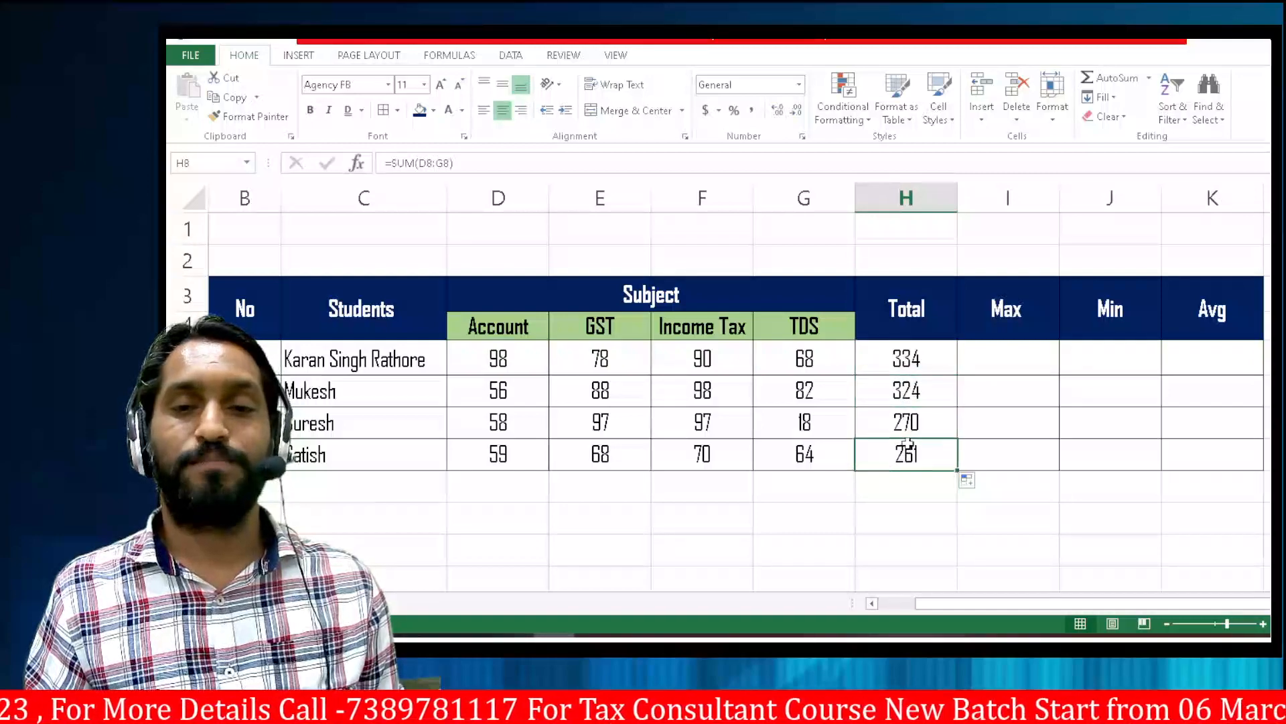
click(892, 357)
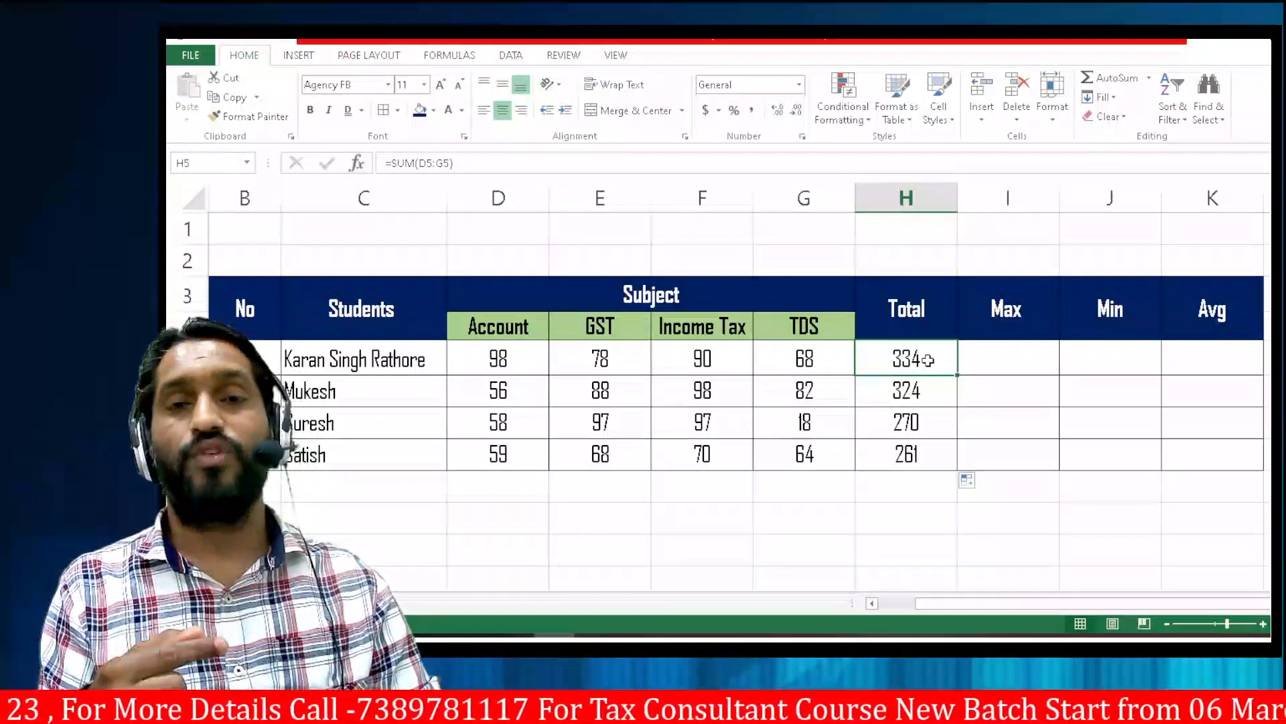
key(Down)
key(Down)
key(Down)
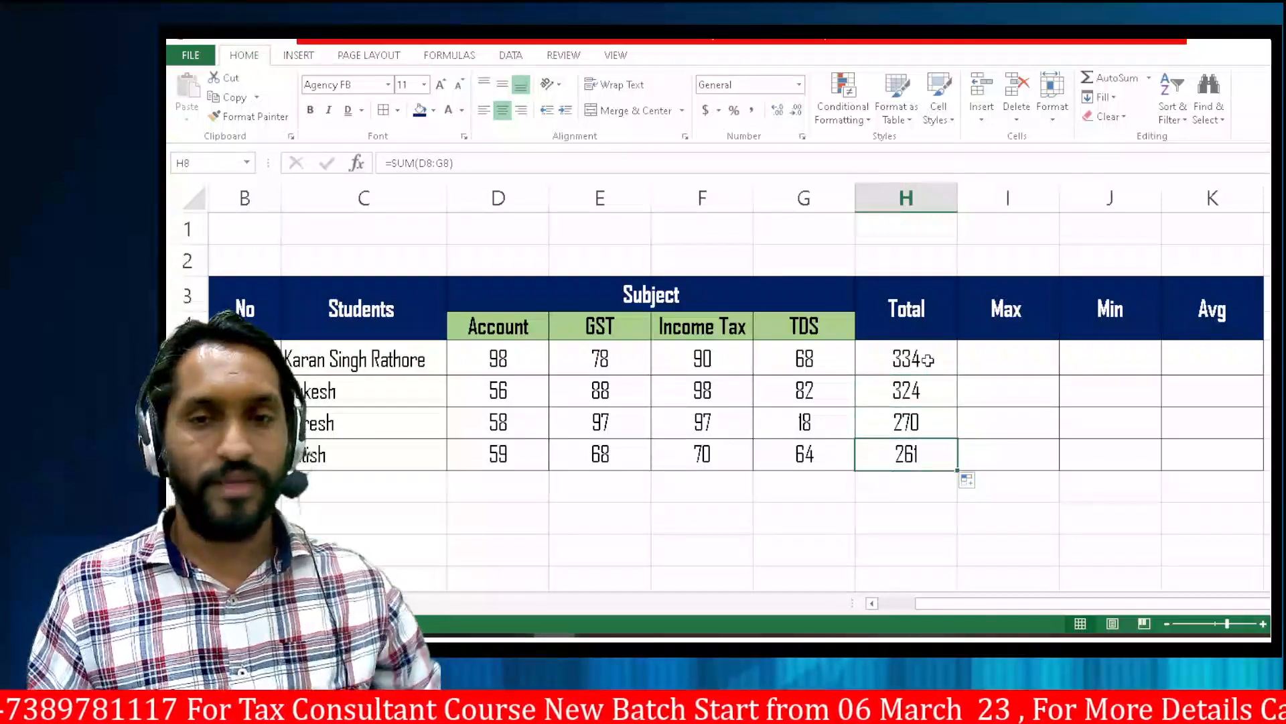
click(928, 360)
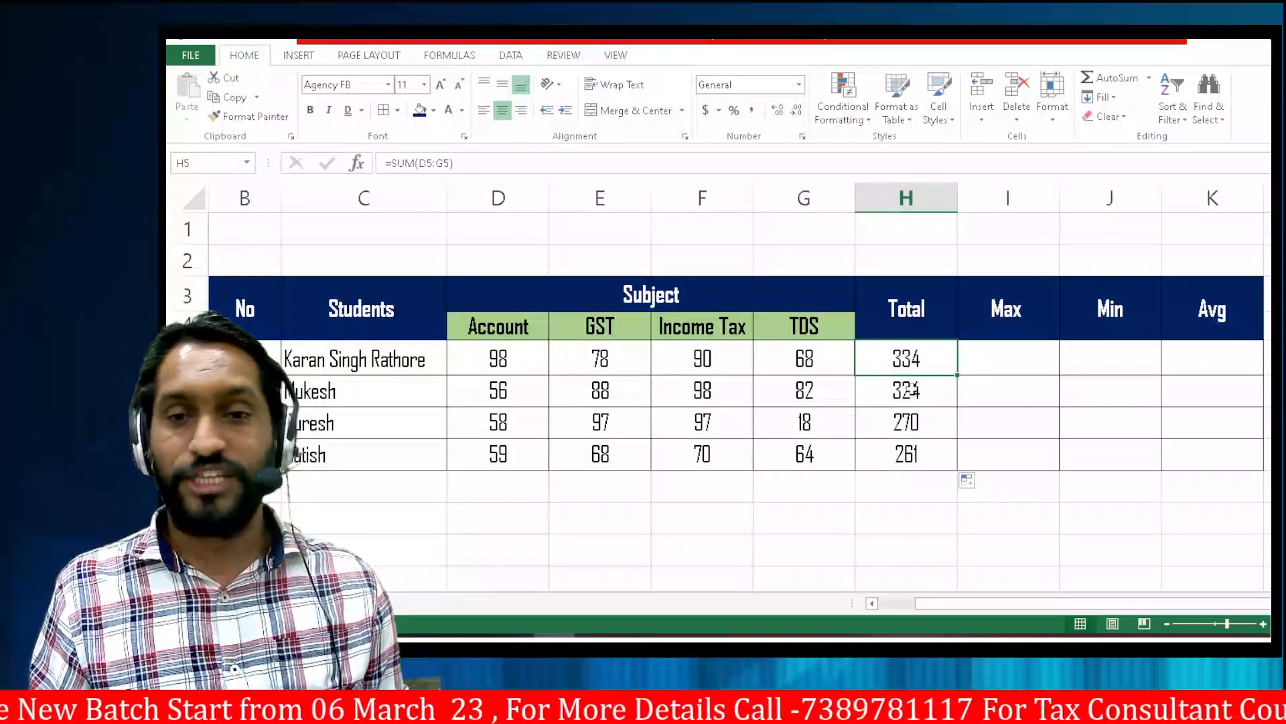
click(907, 421)
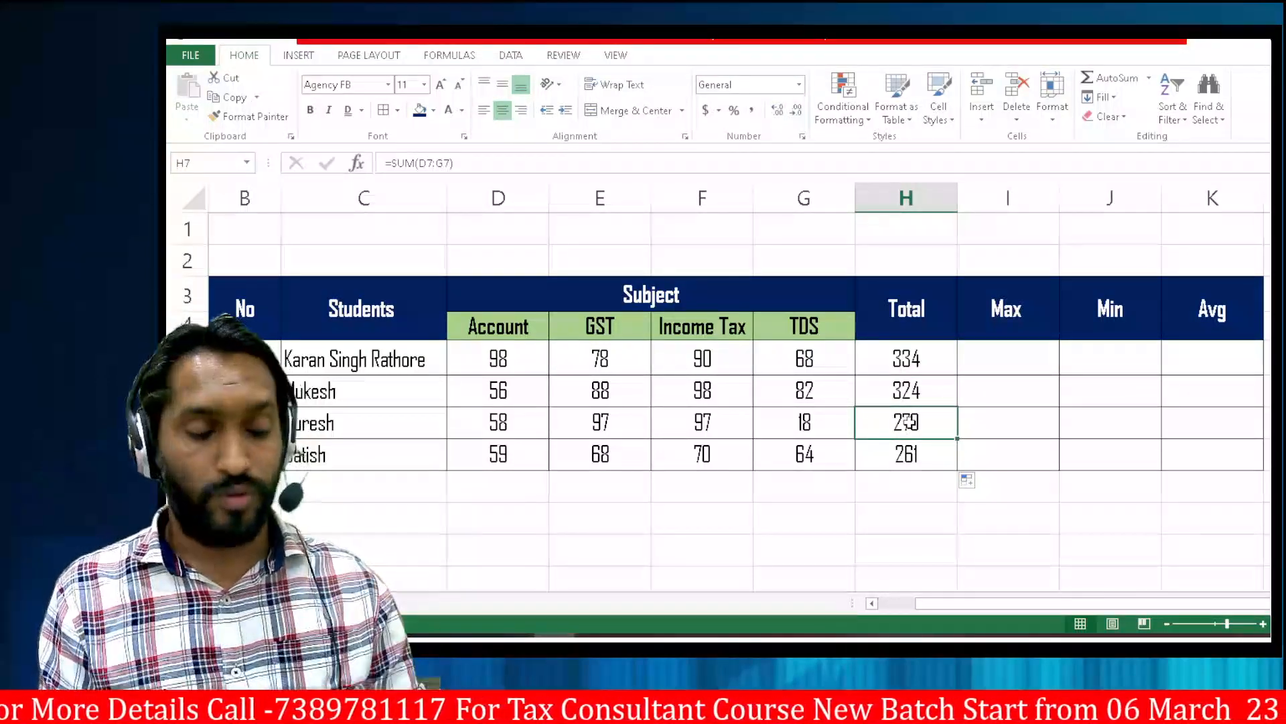
double_click(906, 421)
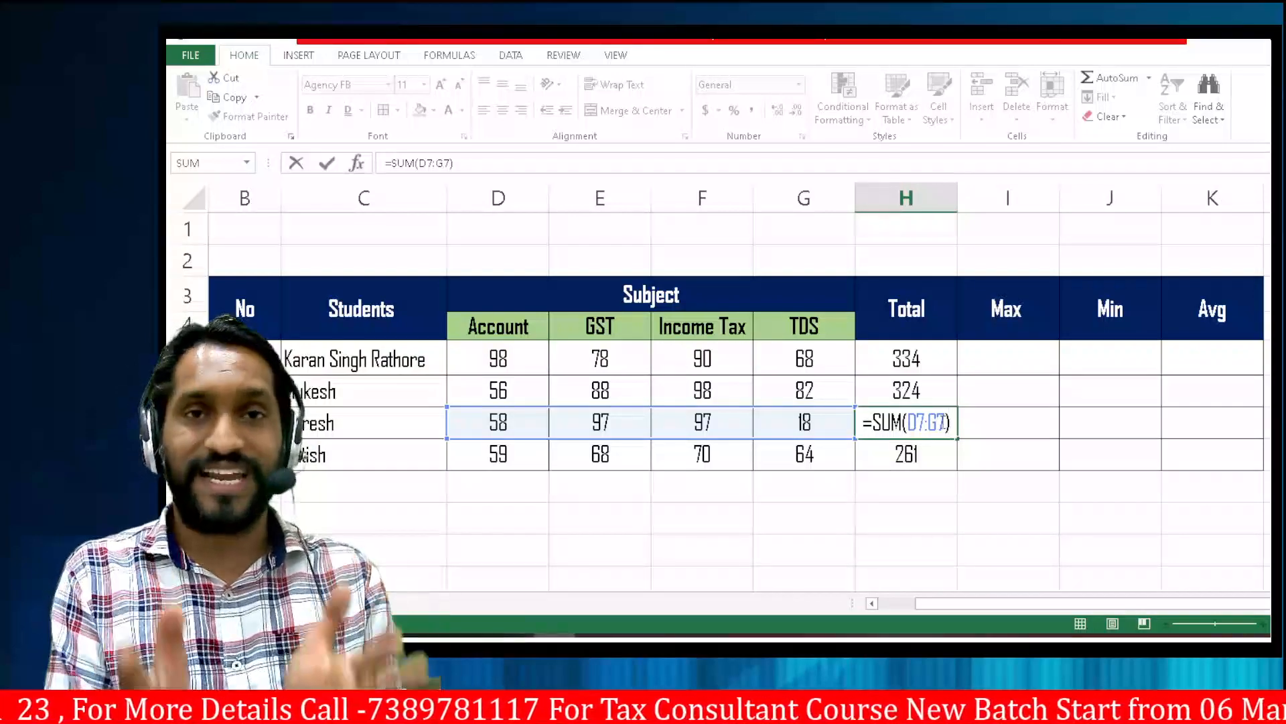
key(Return)
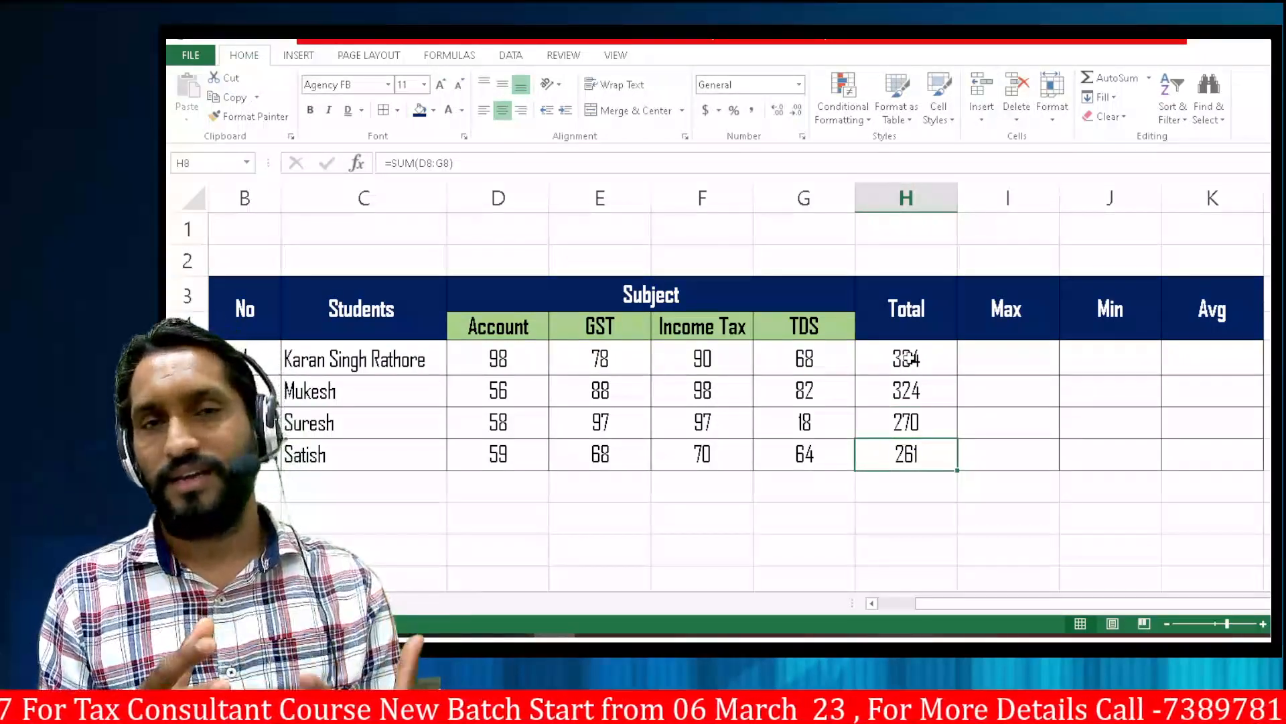
- Clear the totals in H5:H8 and undo the deletion
drag(907, 358, 923, 442)
key(Delete)
click(915, 360)
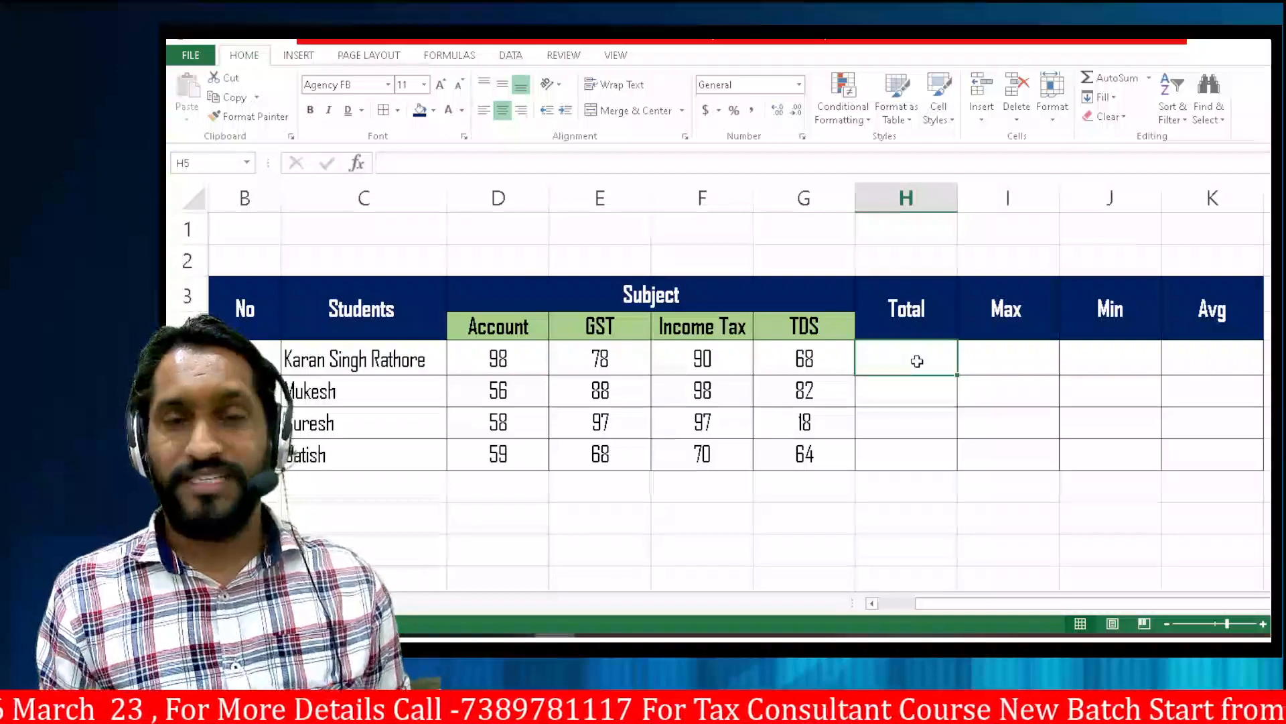
text(=)
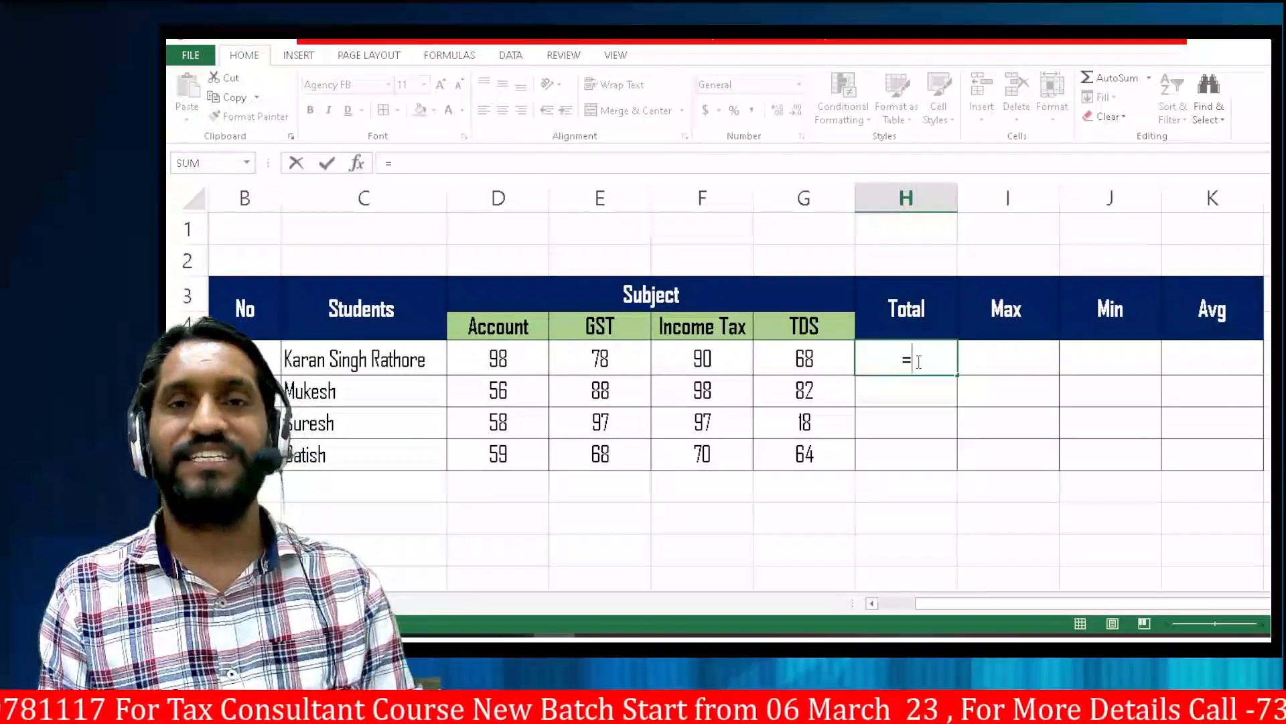
key(Escape)
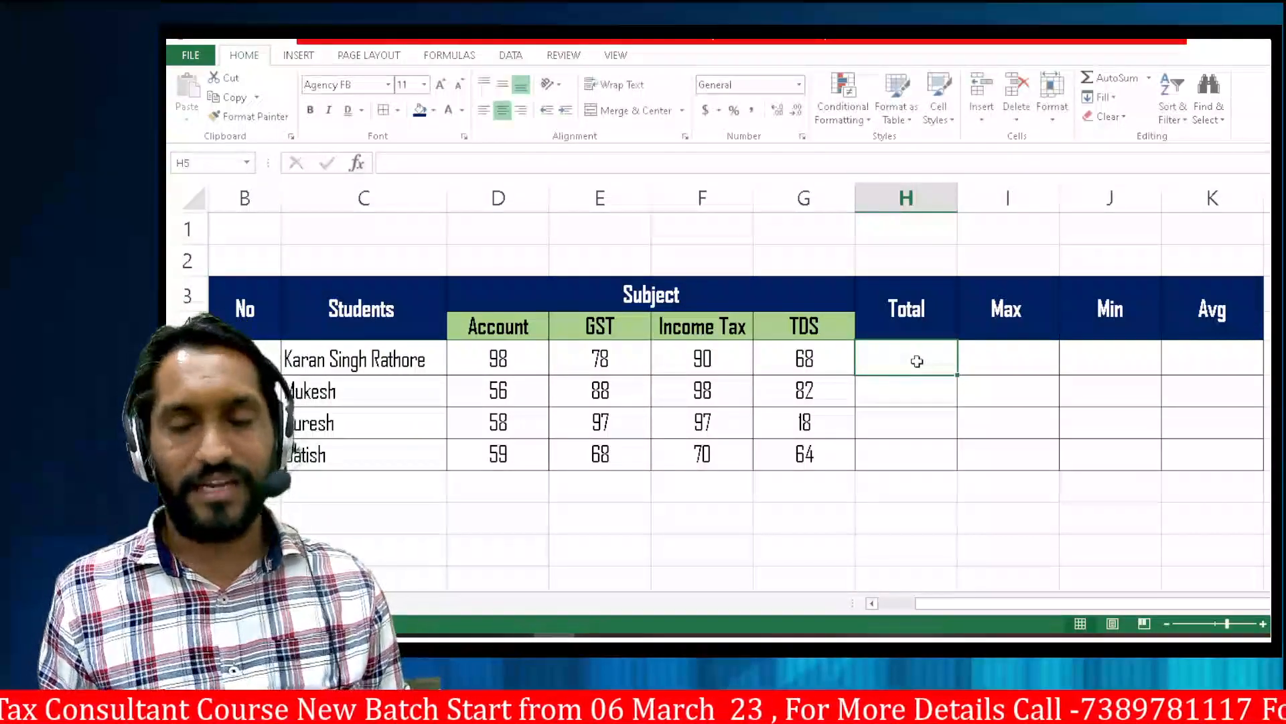
key(ctrl+z)
click(917, 361)
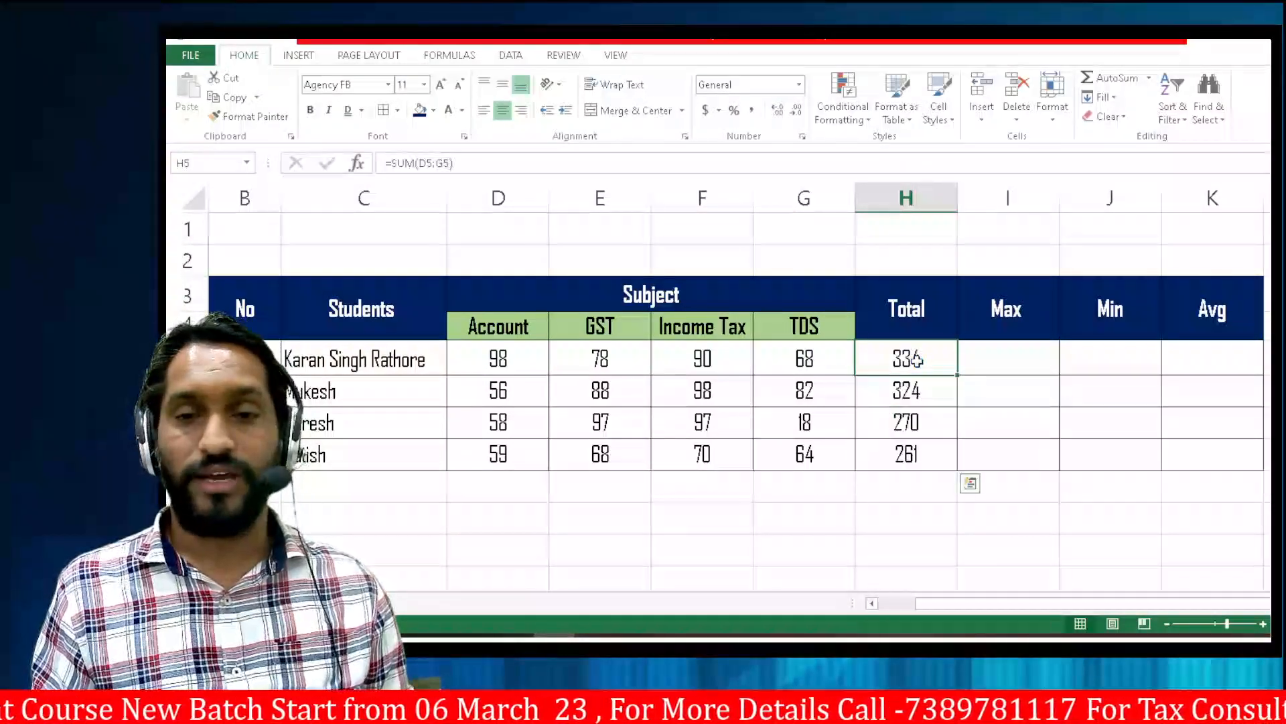
- Undo the fill of the SUM formula in H6:H8, keeping the formula in H5
key(Down)
key(Down)
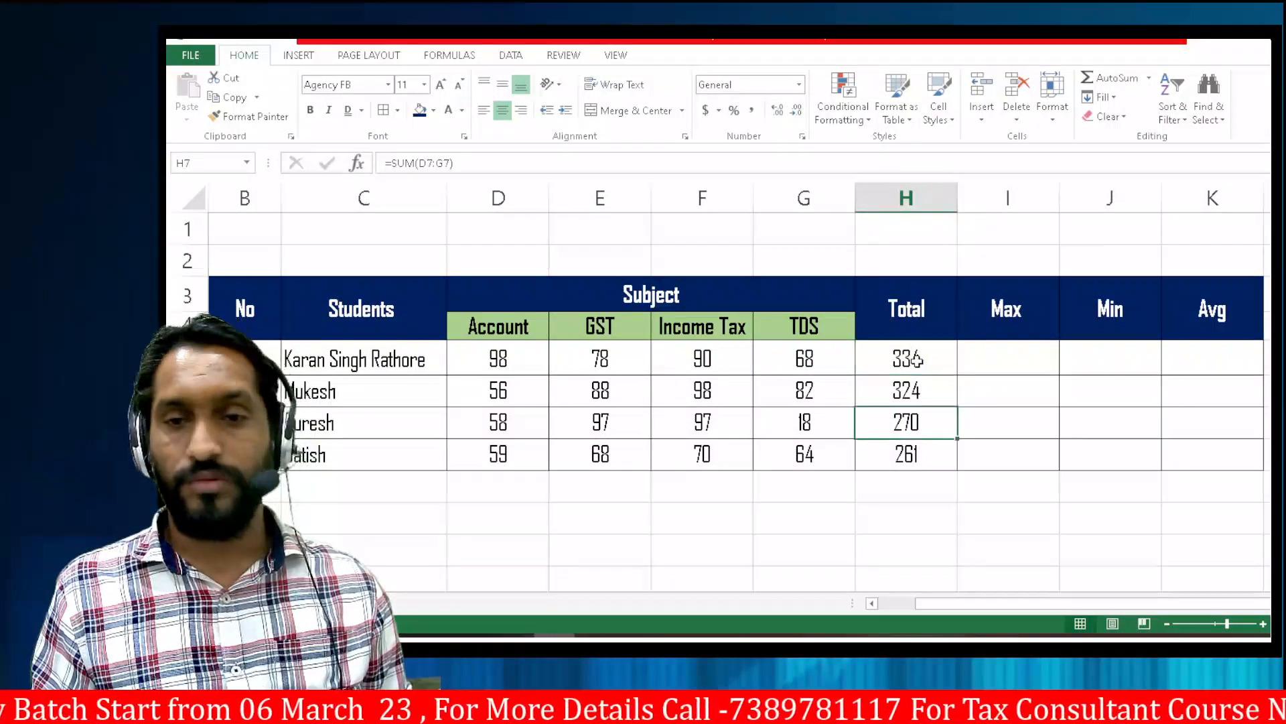
key(ctrl+z)
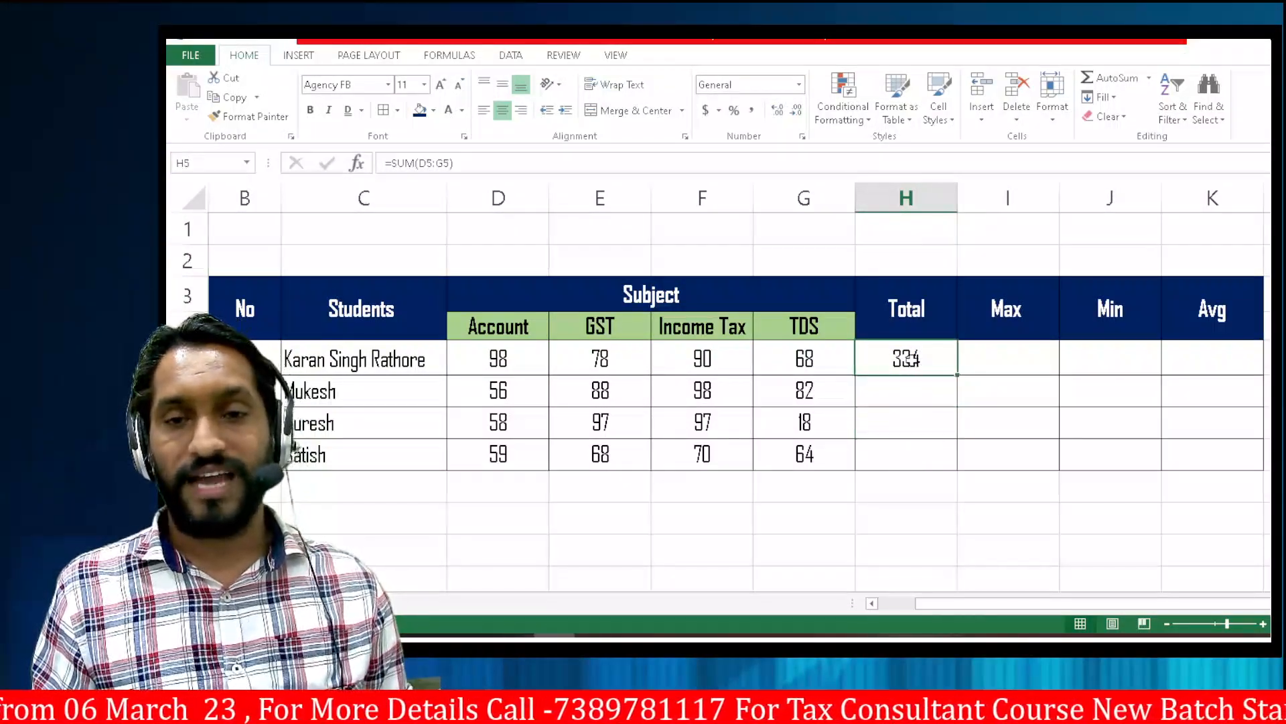
- Copy the SUM formula from H5 and paste it into H6:H8 of the Total column
key(ctrl+c)
key(Down)
key(Right)
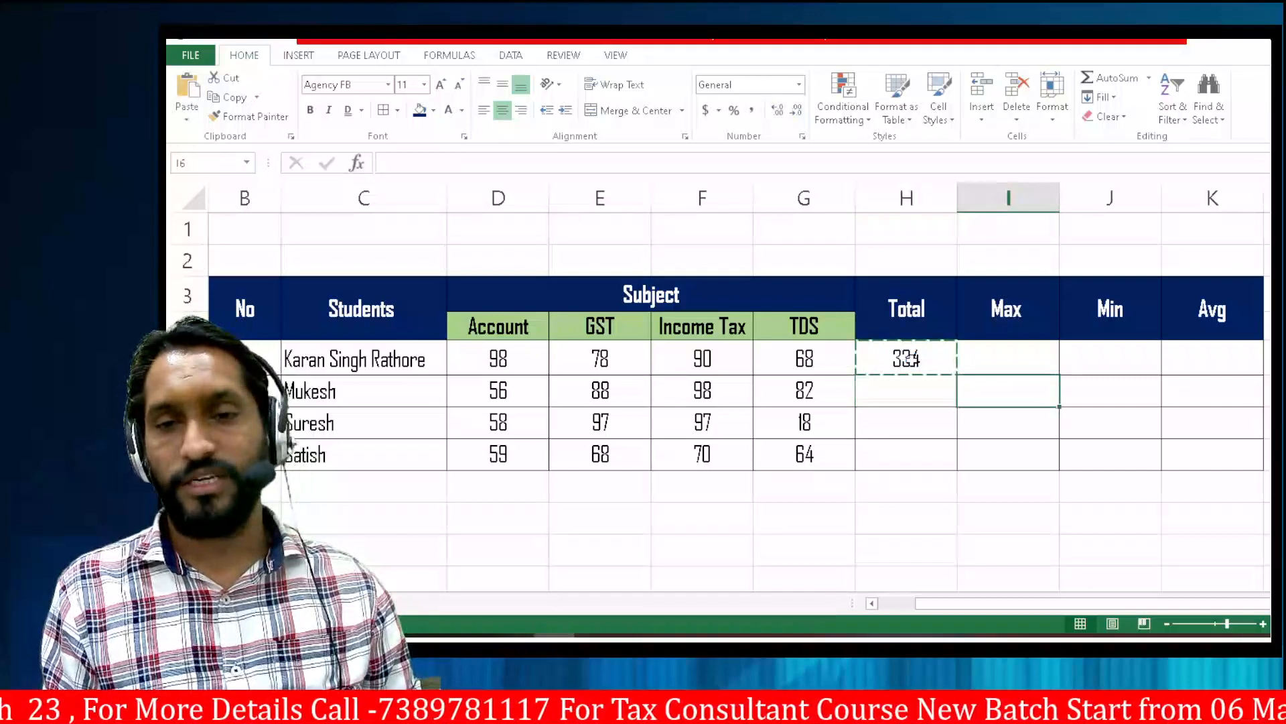
key(Left)
key(shift+Down)
key(shift+Down)
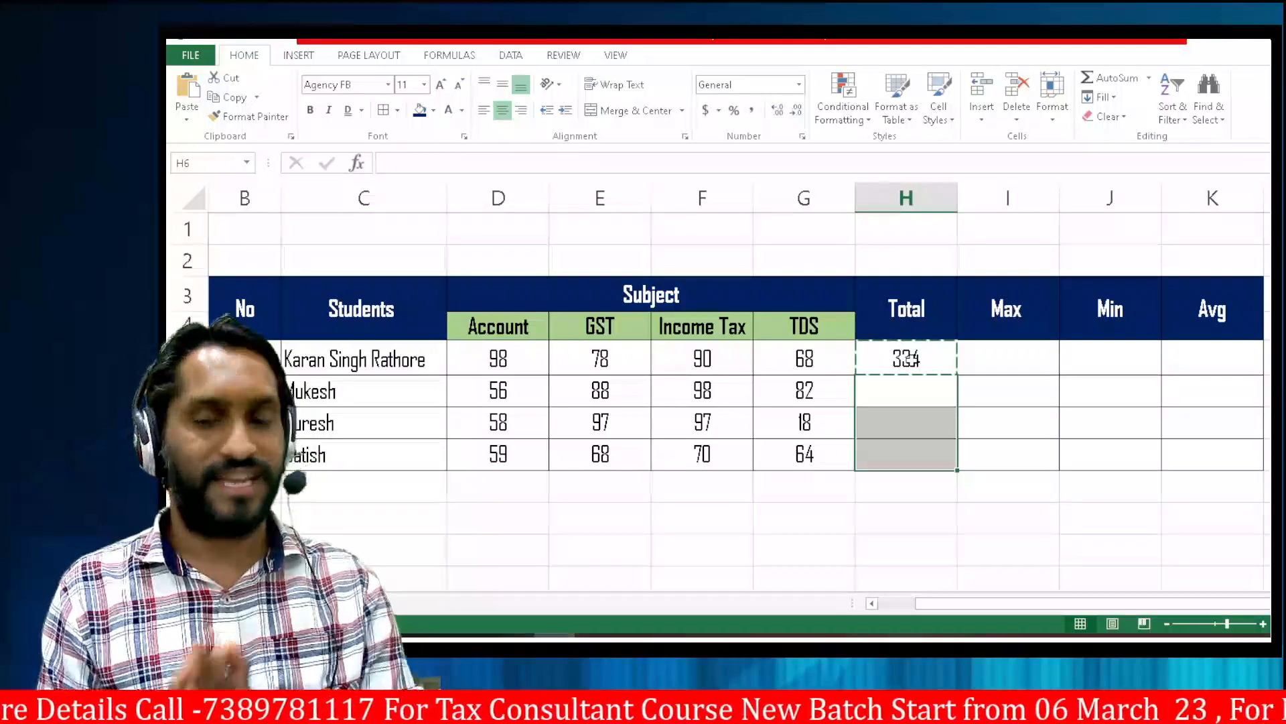
key(ctrl+v)
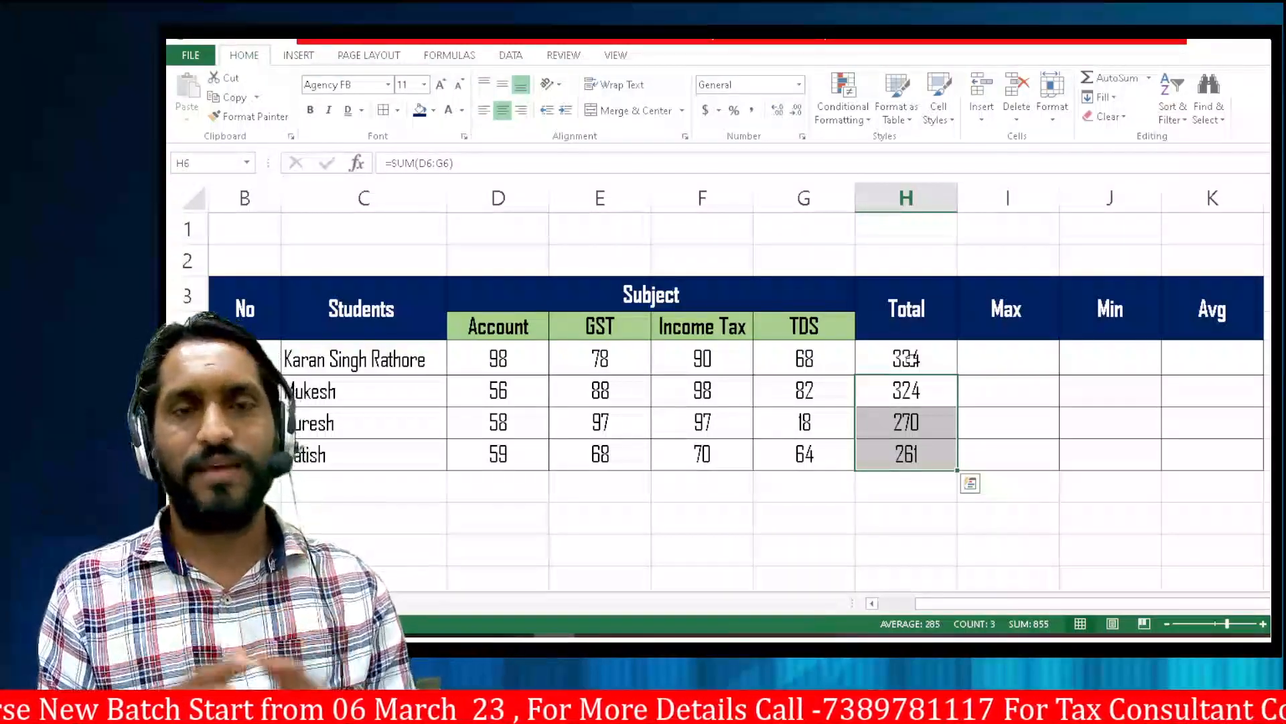
- Clear the total formulas from H6:H8 and H5, emptying the Total column
click(908, 358)
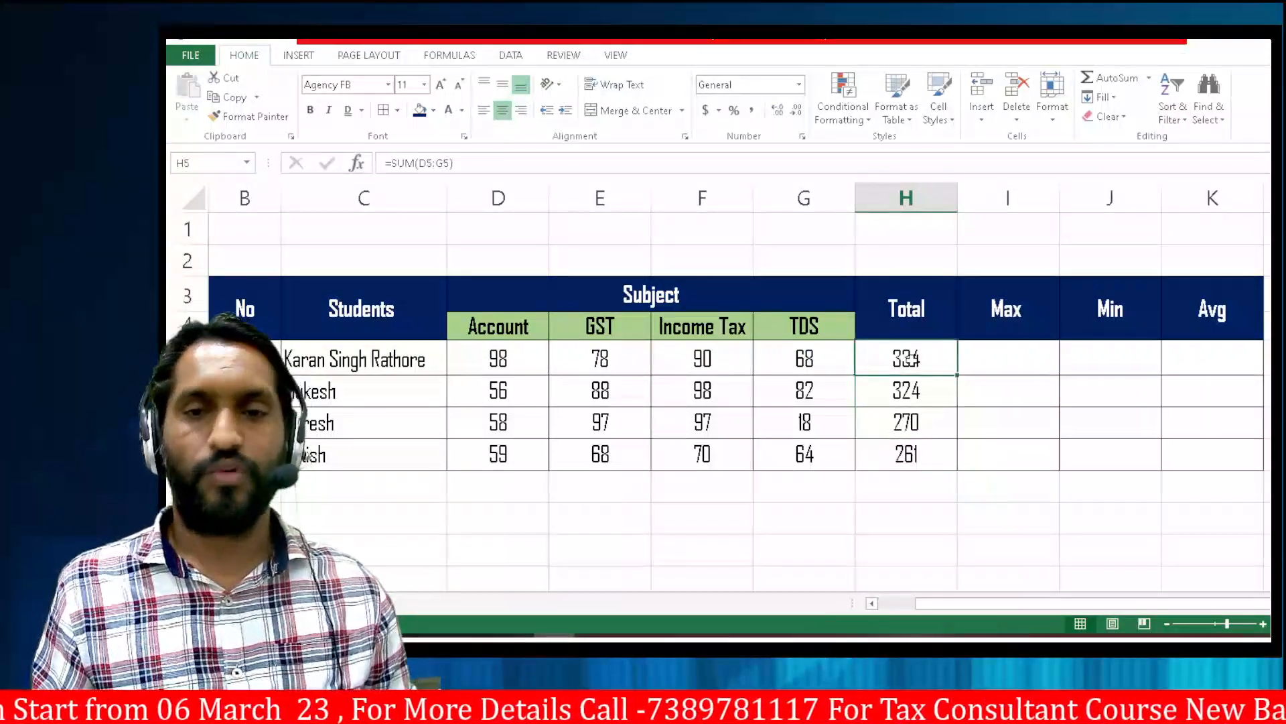
key(Down)
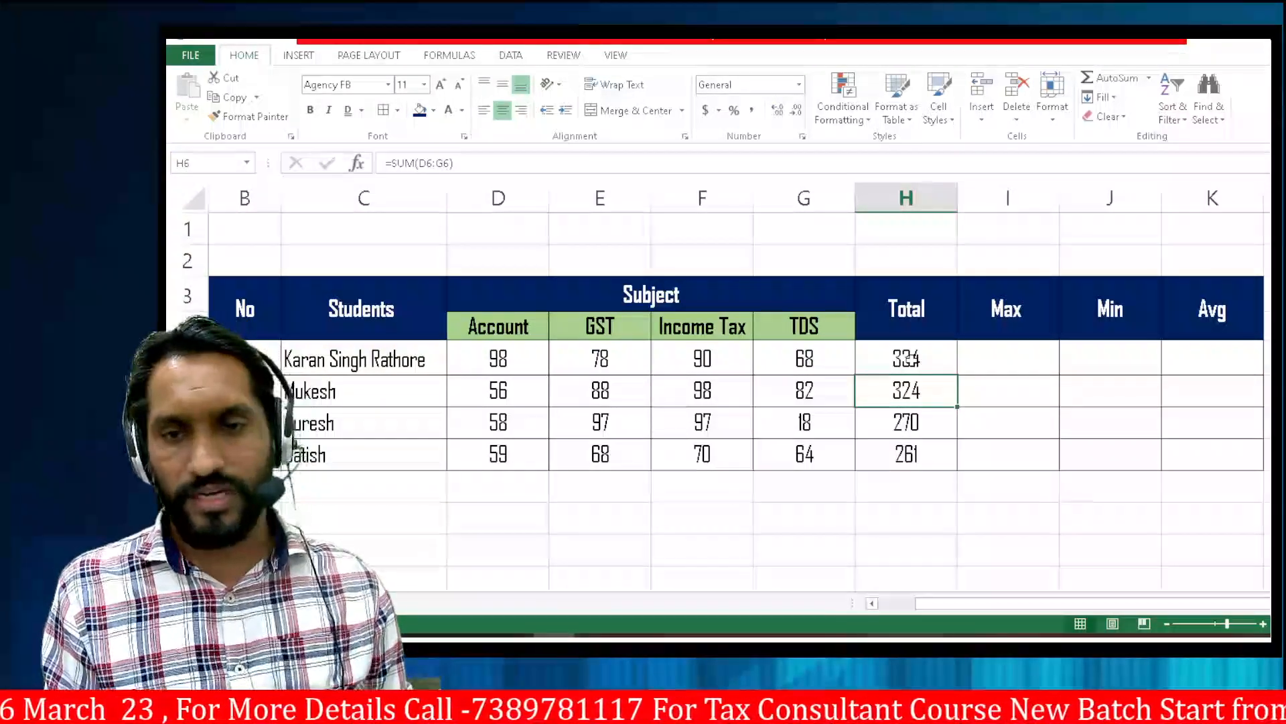
key(shift+Down)
key(shift+Down)
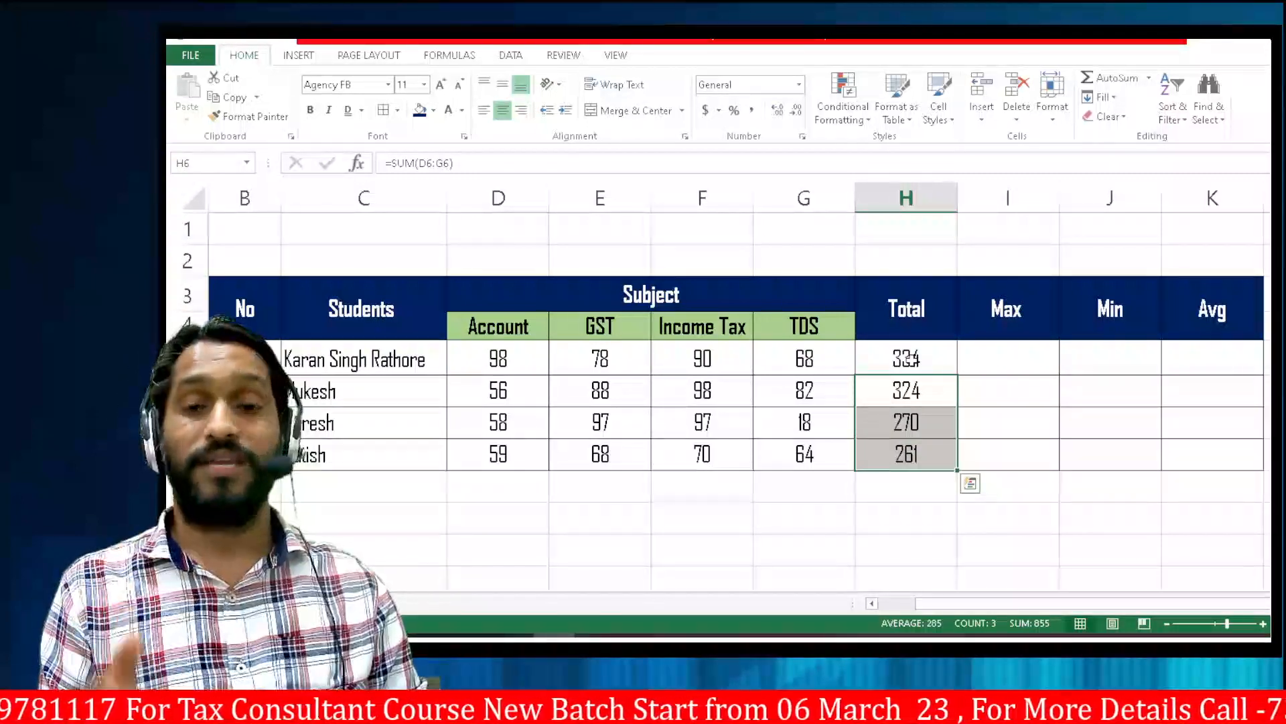
key(Delete)
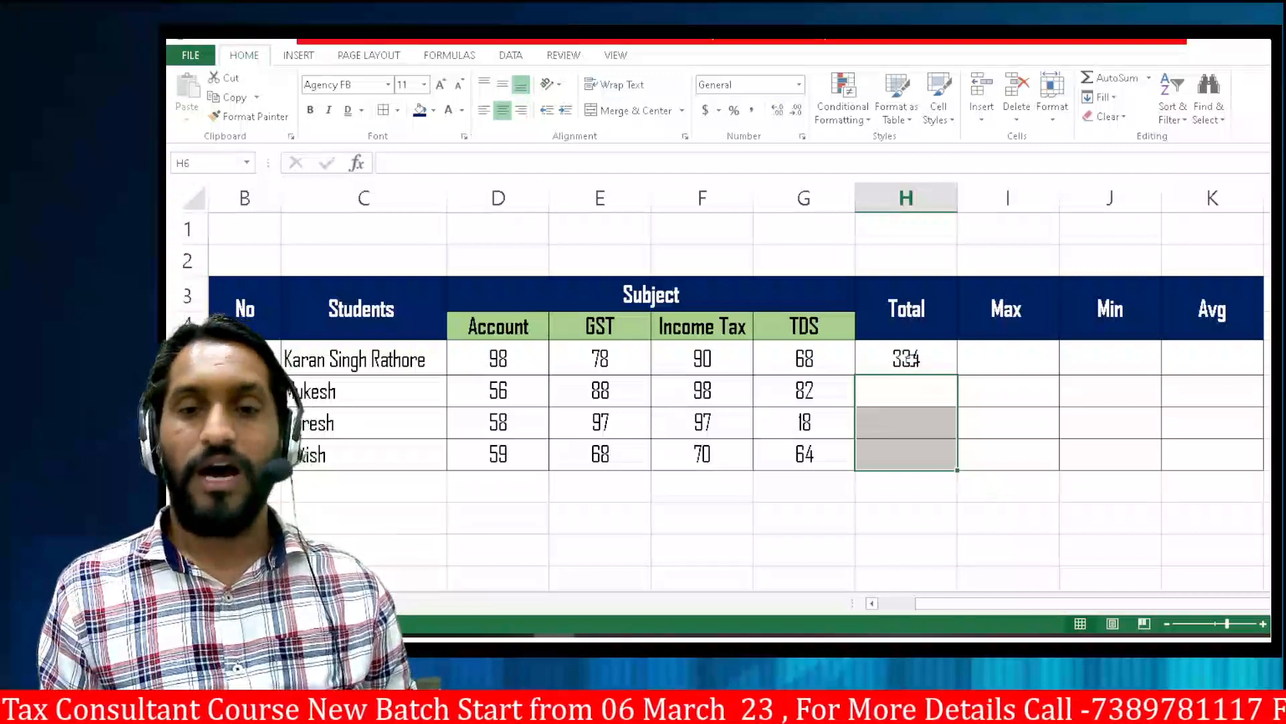
click(907, 359)
key(Delete)
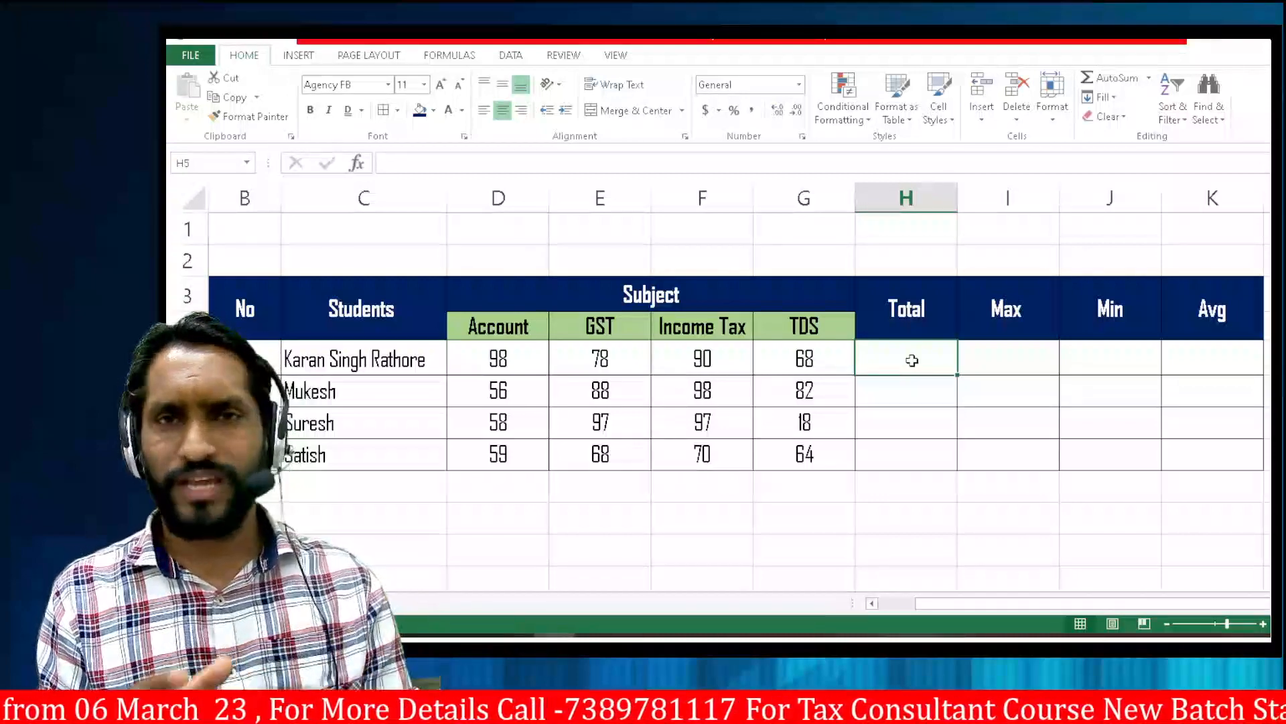
key(Down)
key(Down)
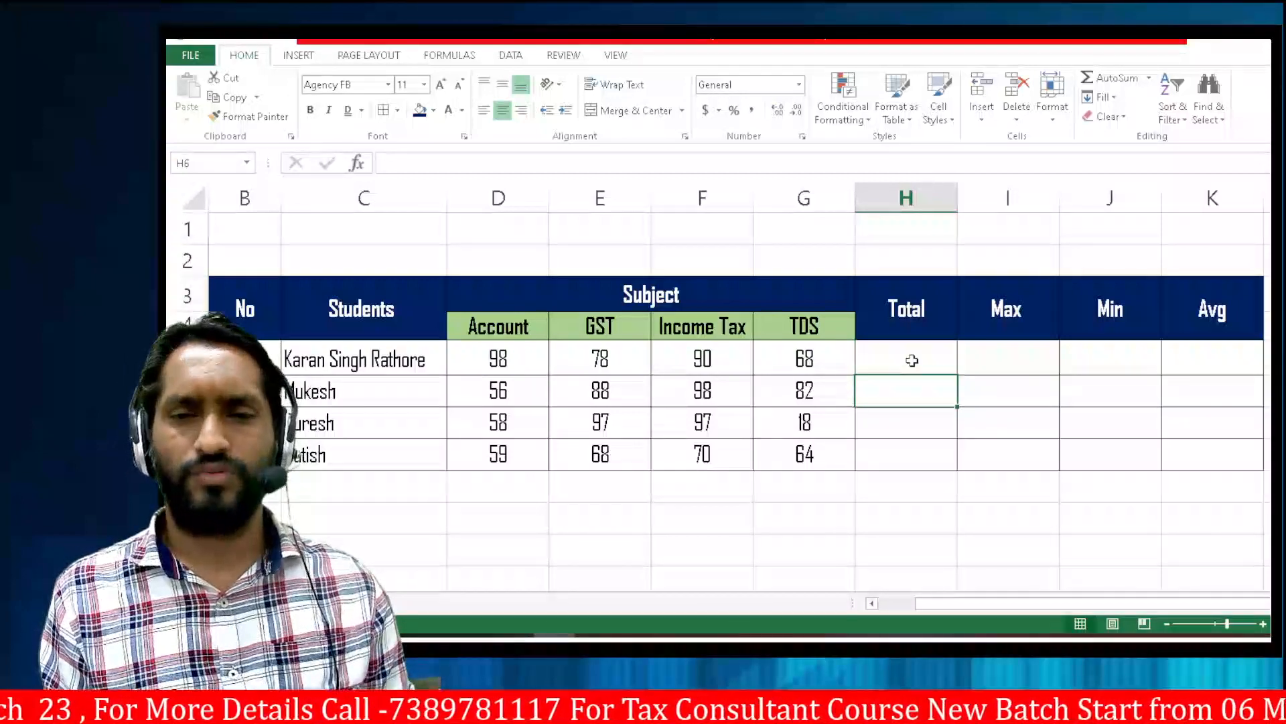
key(Up)
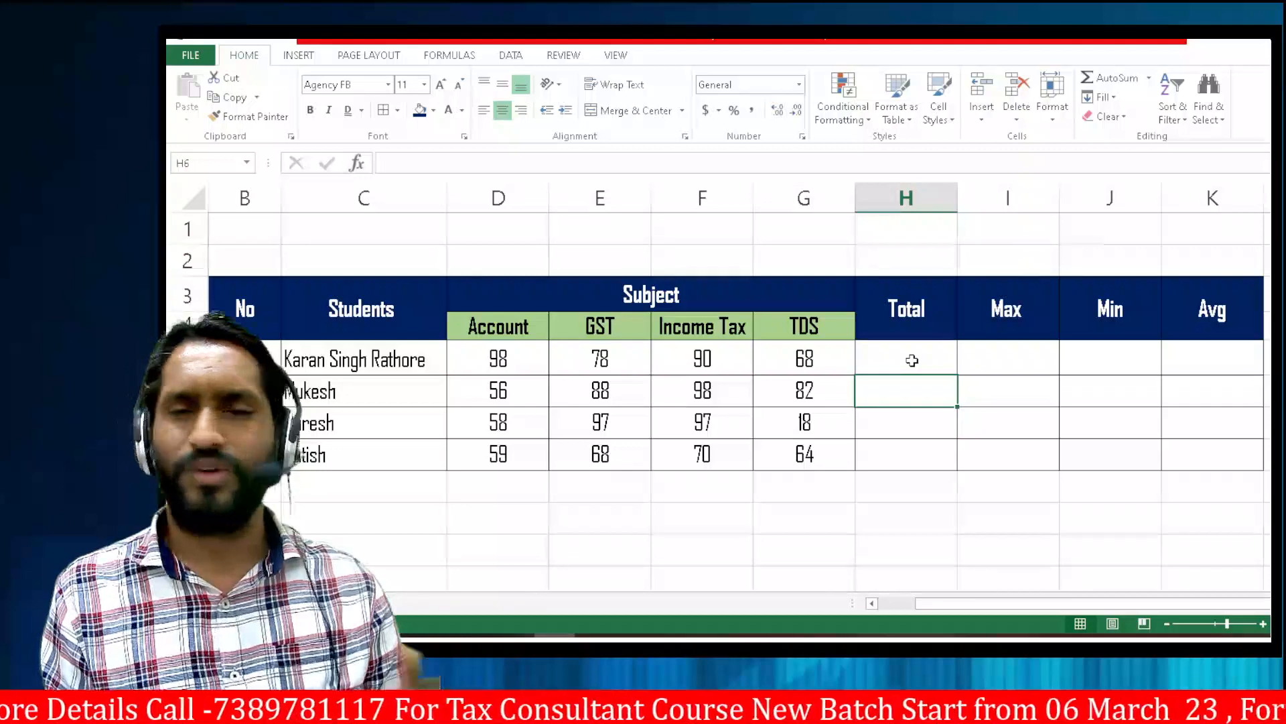
click(911, 360)
key(shift+Down)
key(shift+Down)
key(shift+Down)
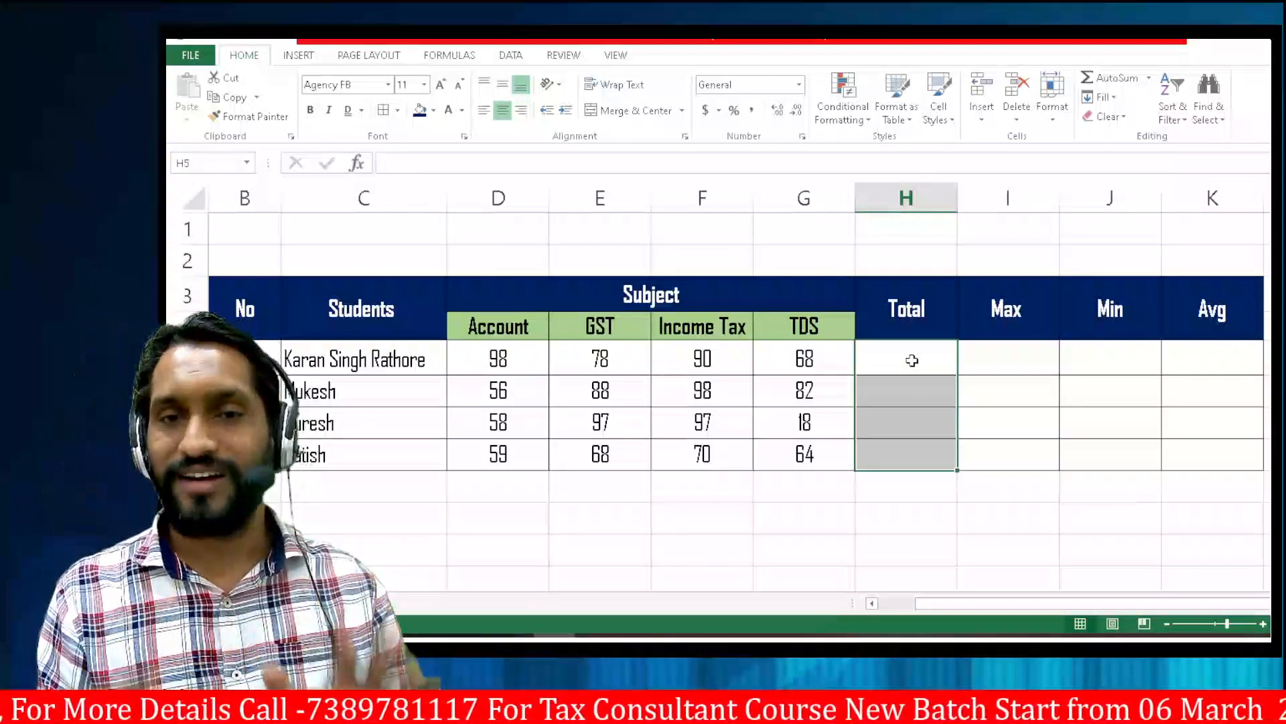
click(912, 361)
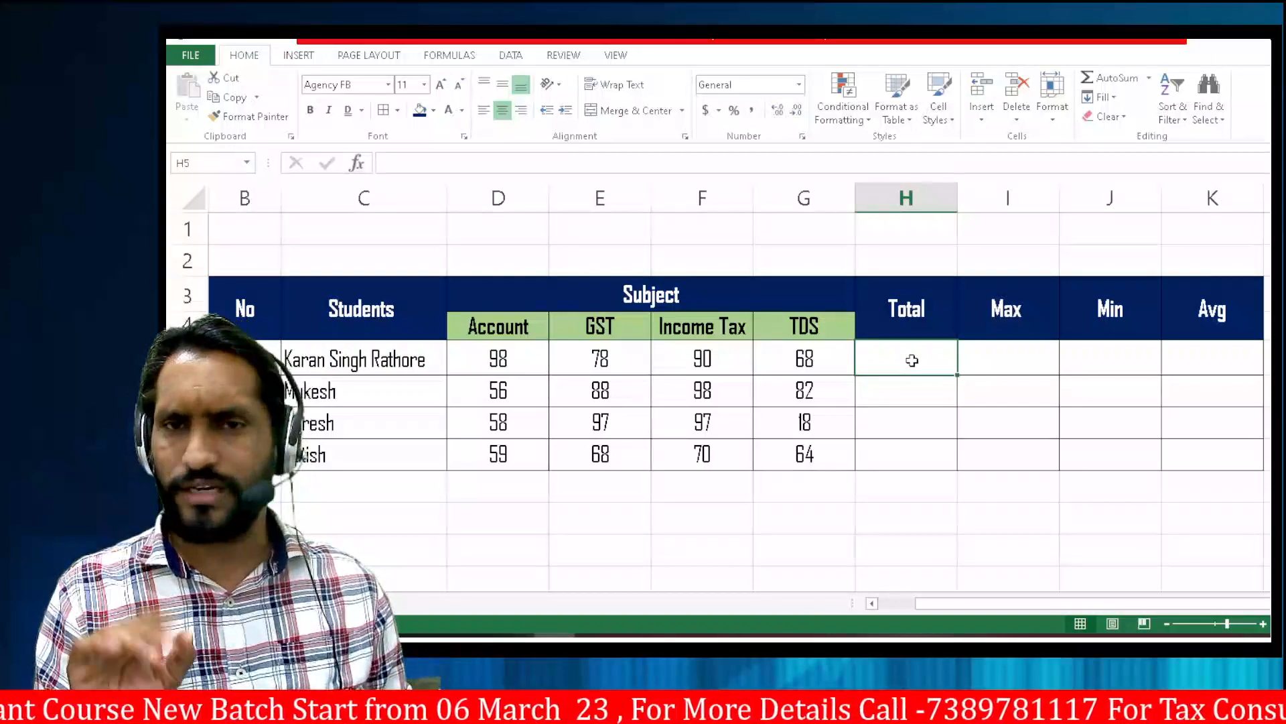
- Enter =SUM(D5:G5) into all of H5:H8 at once so each row totals its own marks
key(shift+Down)
key(shift+Down)
key(shift+Down)
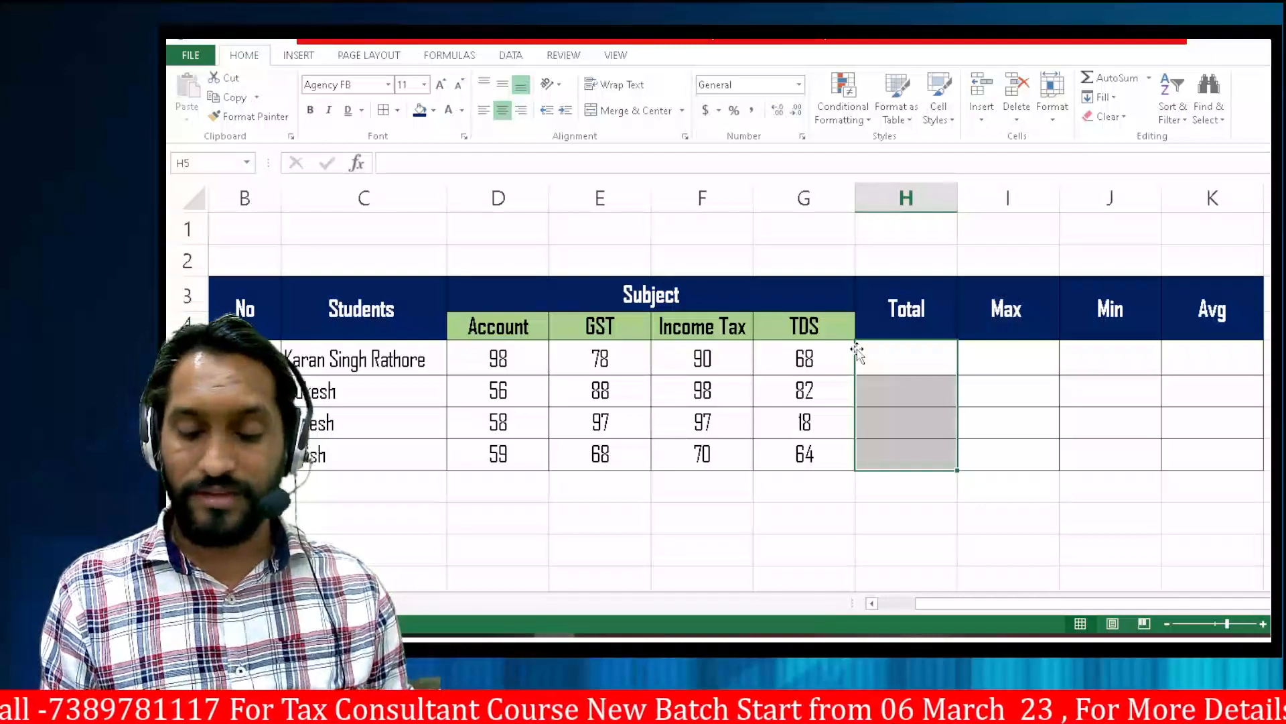
text(=)
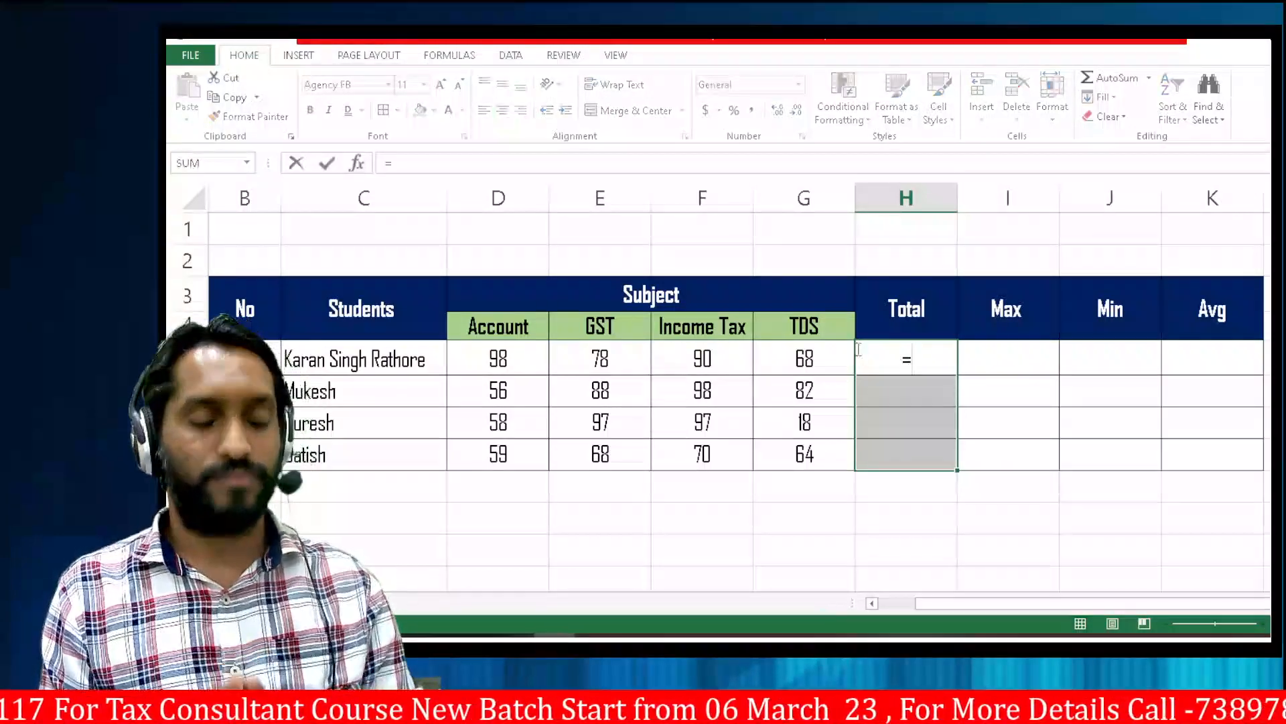
text(sum)
key(Tab)
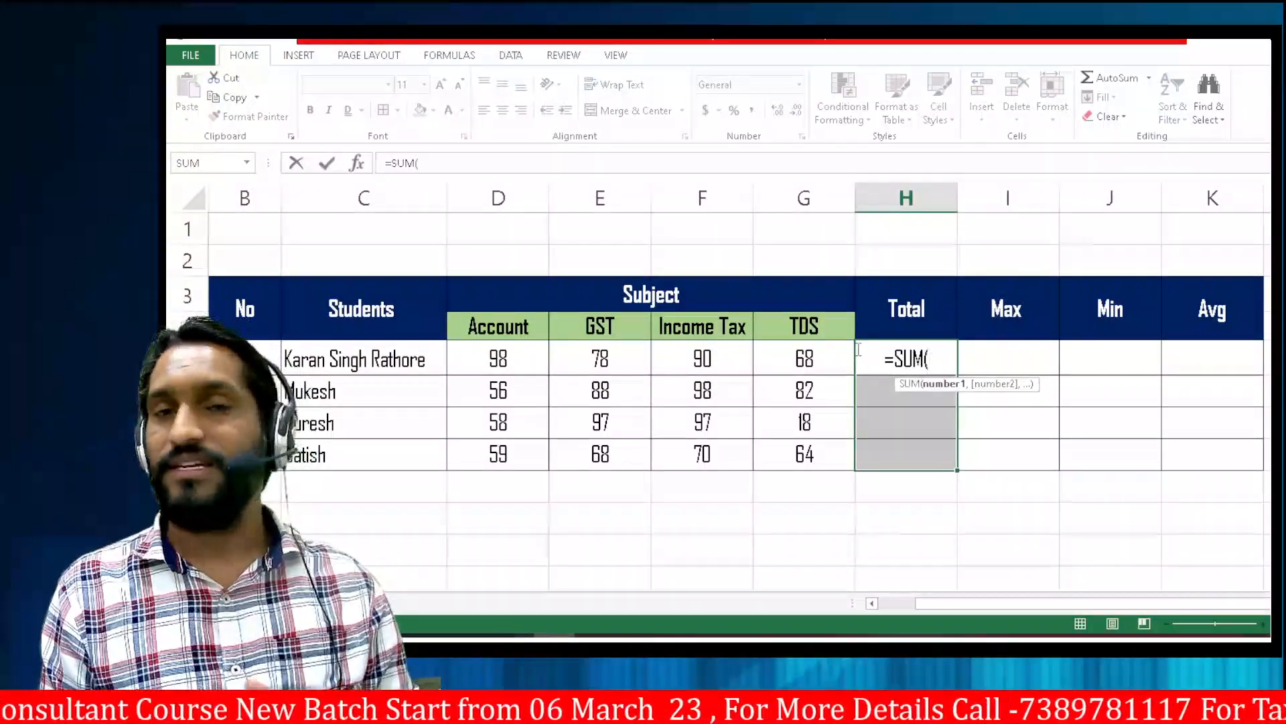
key(Left)
key(Left)
key(Left)
key(Left)
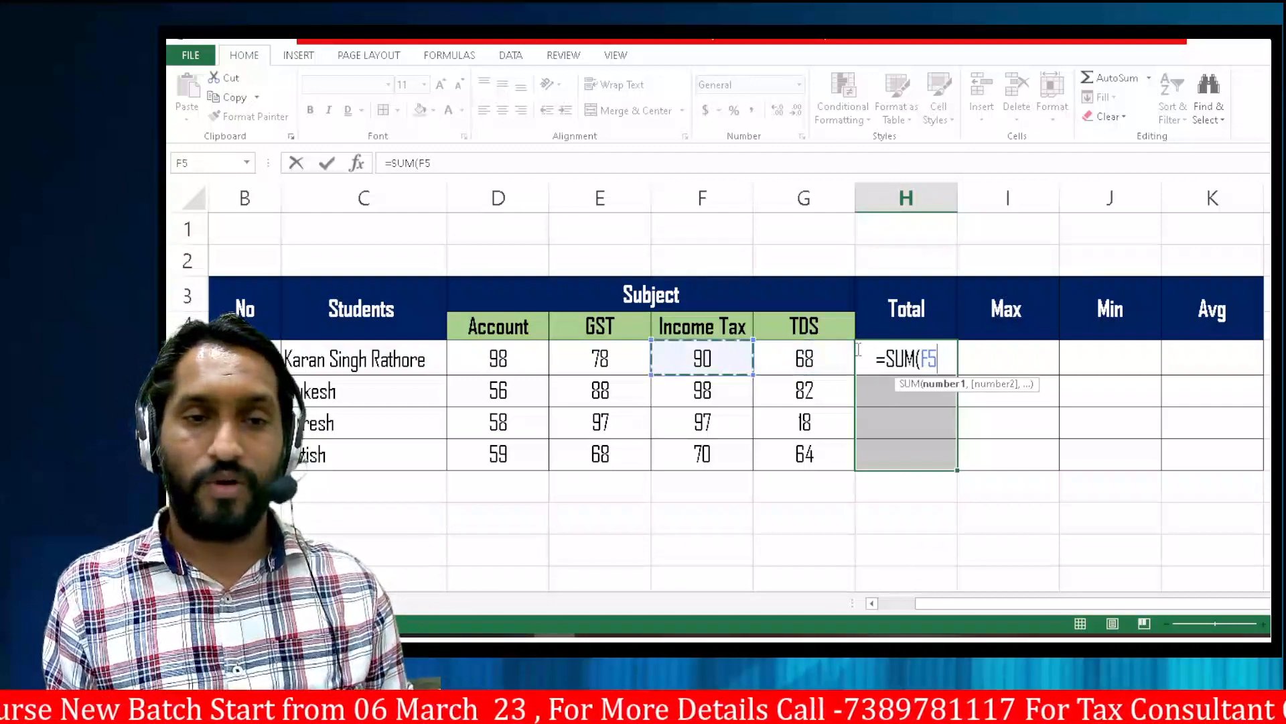
key(shift+Right)
key(shift+Right)
key(shift+Right)
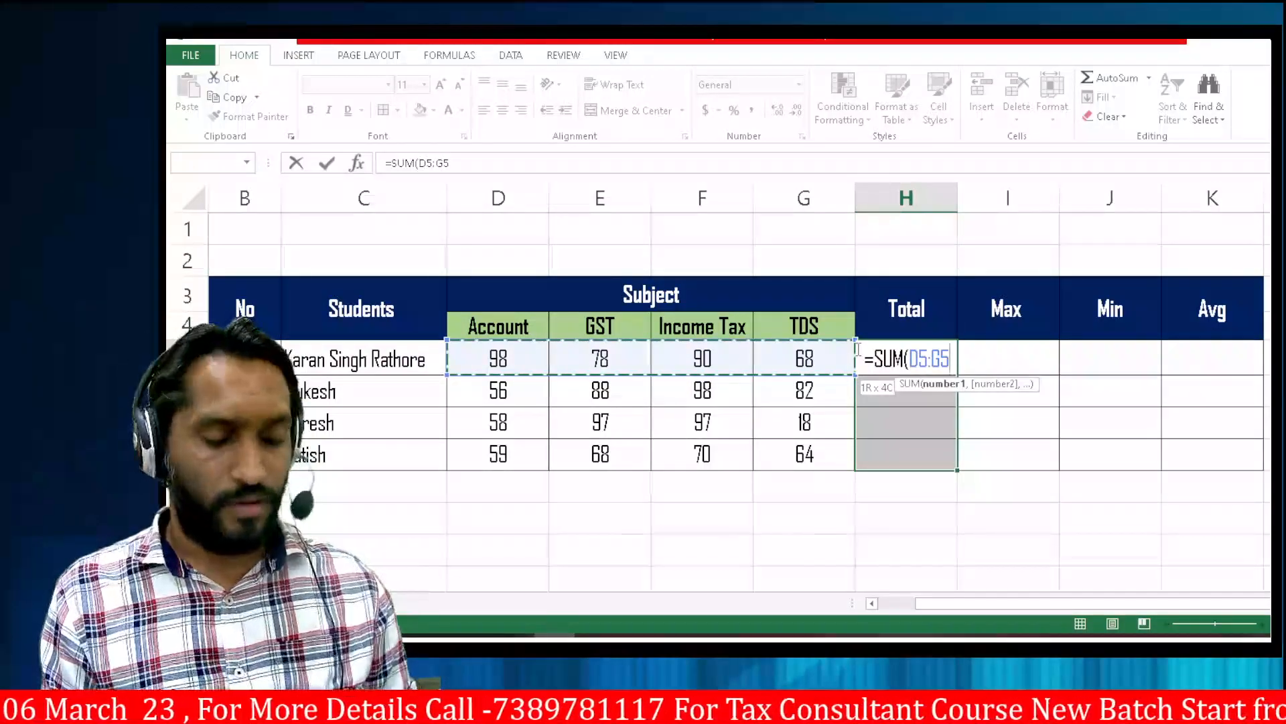
text())
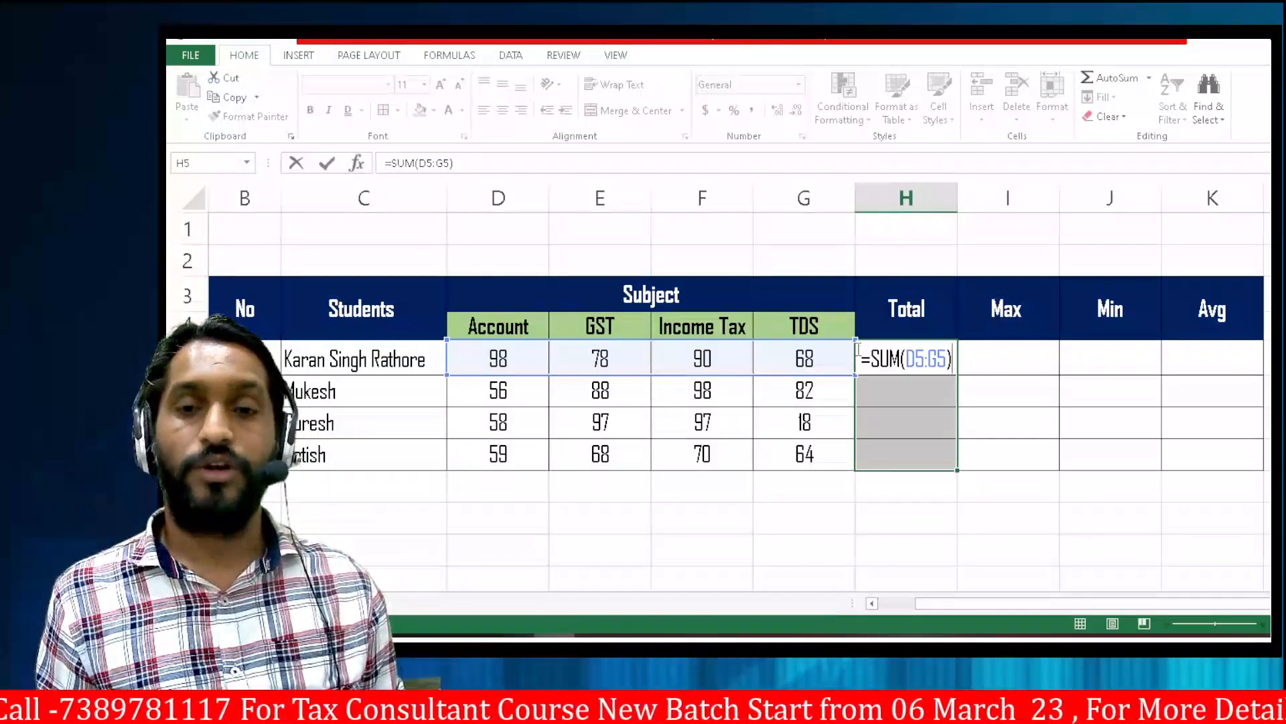
key(ctrl+Return)
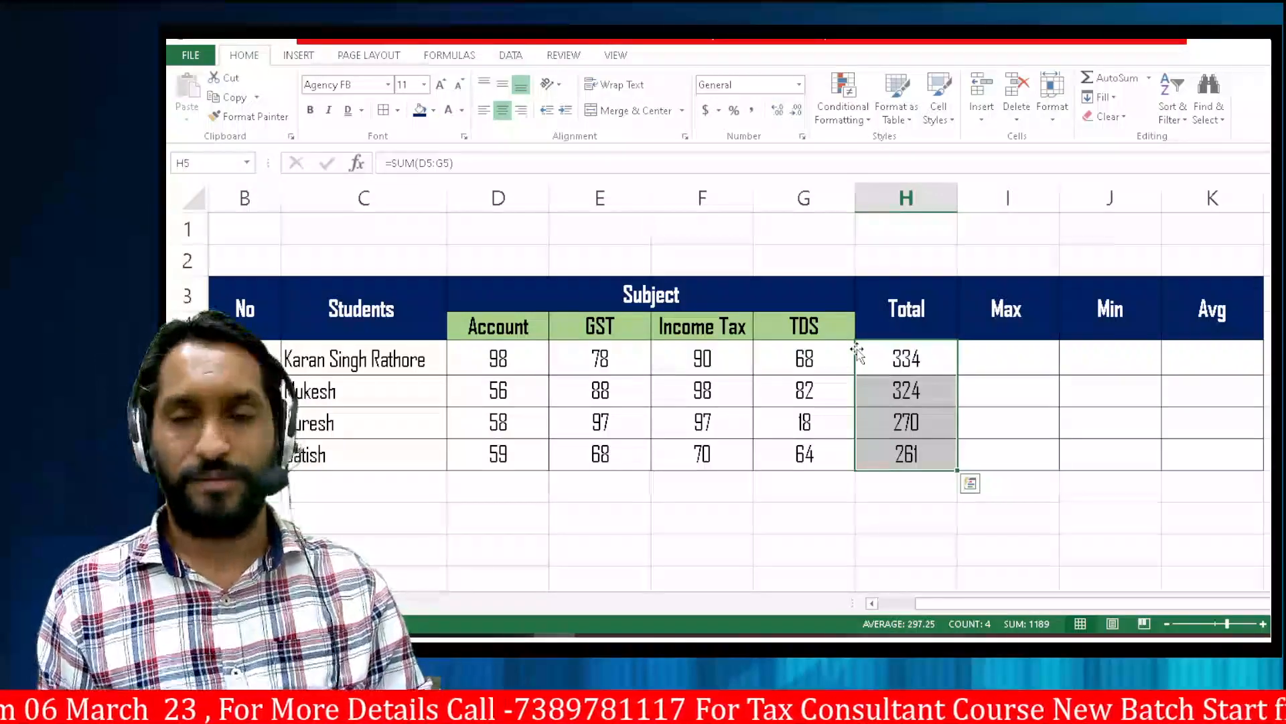
- Examine the first student's Account, GST, Income Tax and TDS marks in D5:G5 alongside the Total formula
click(993, 353)
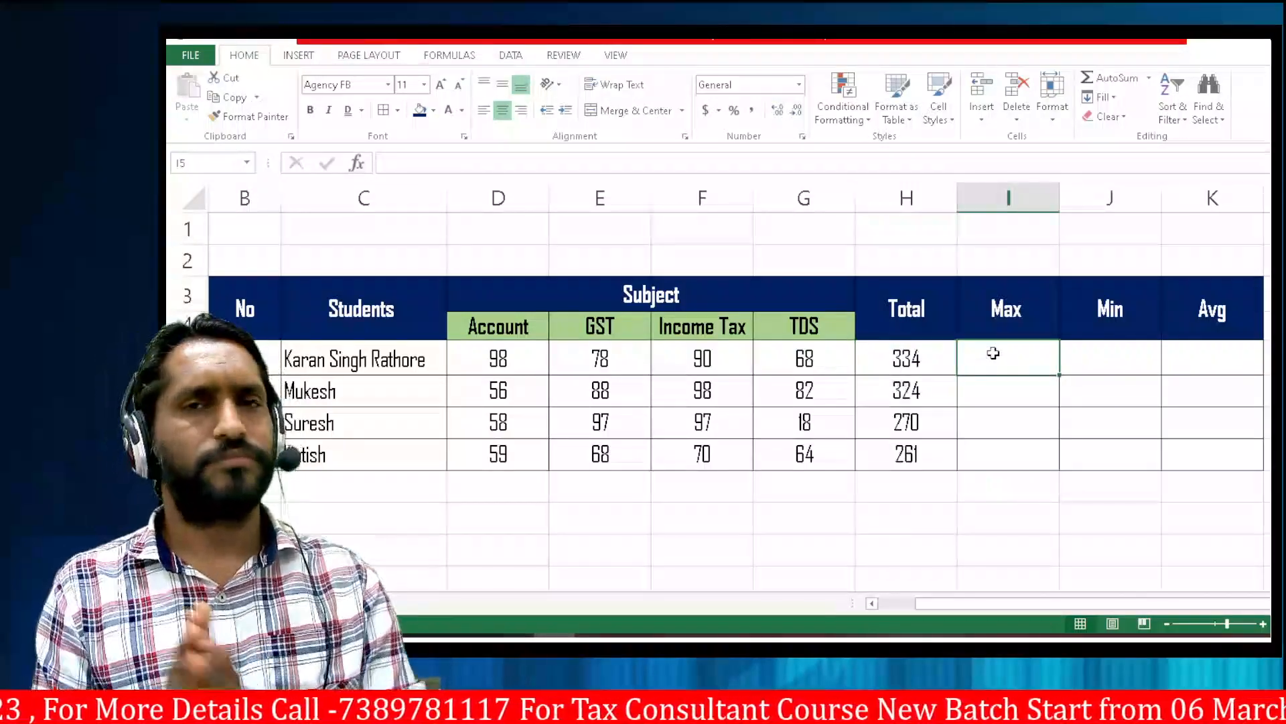
key(Left)
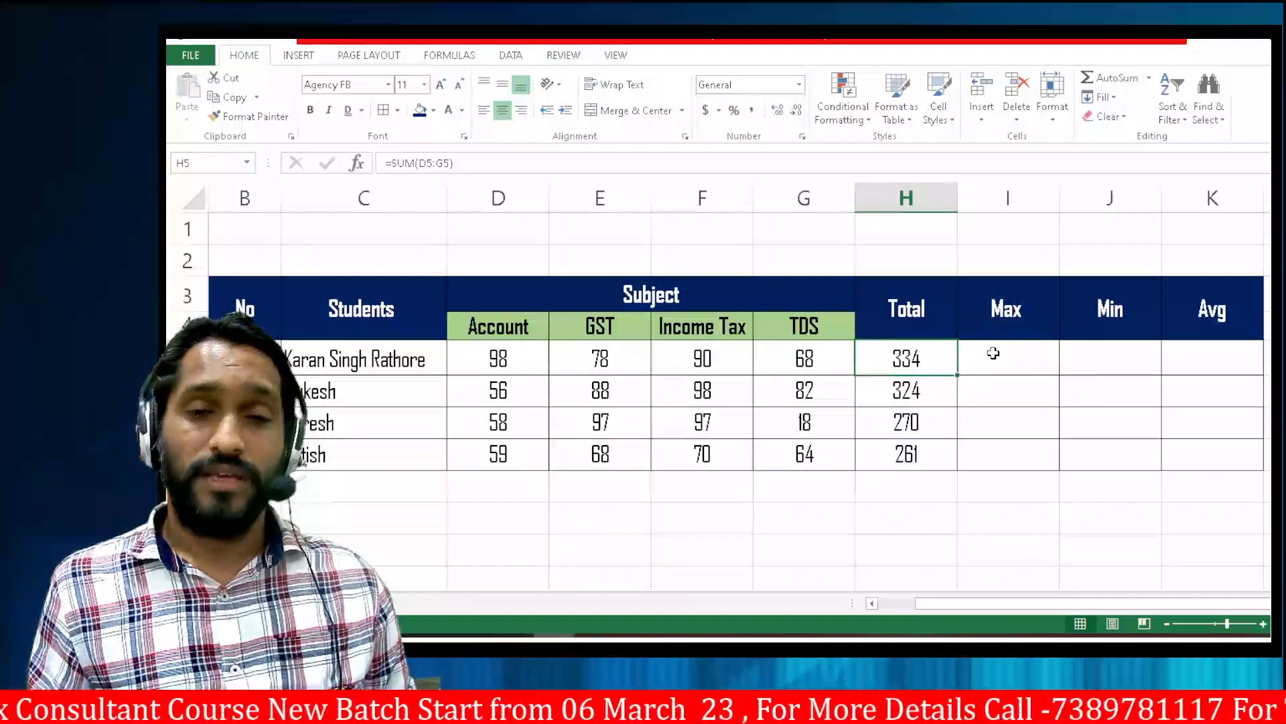
click(487, 361)
click(592, 346)
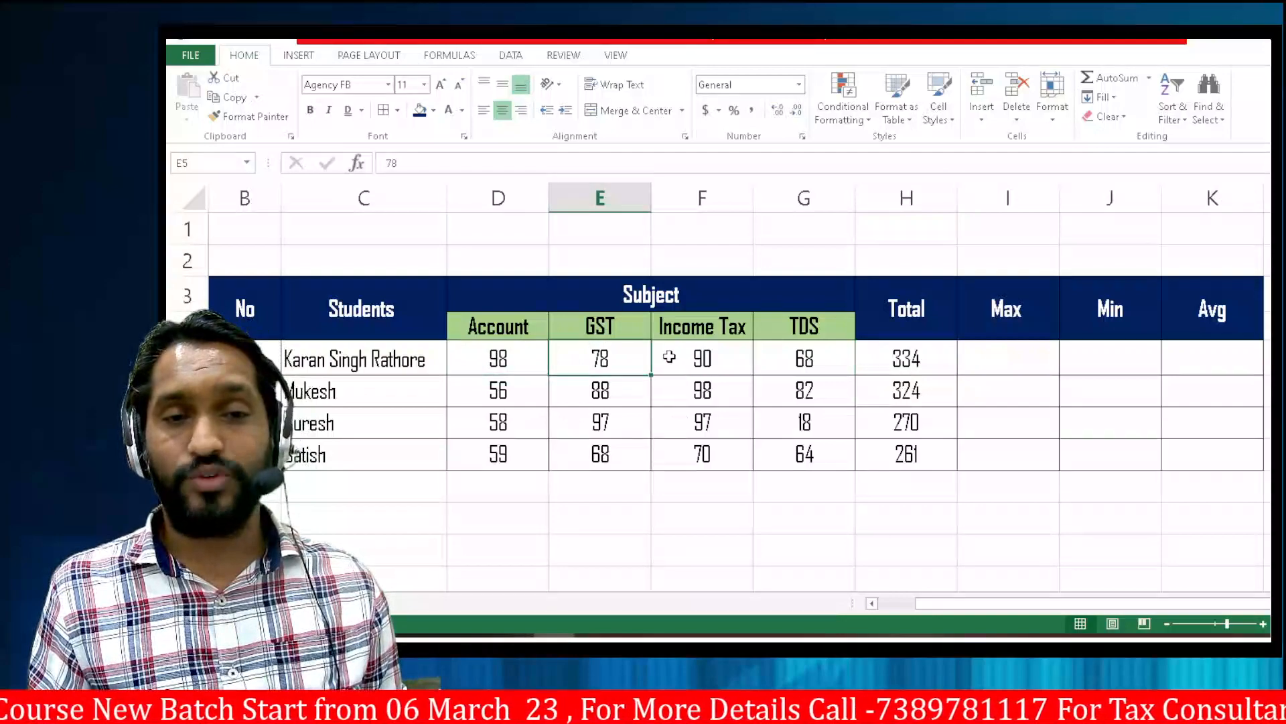
click(686, 356)
click(793, 357)
click(541, 365)
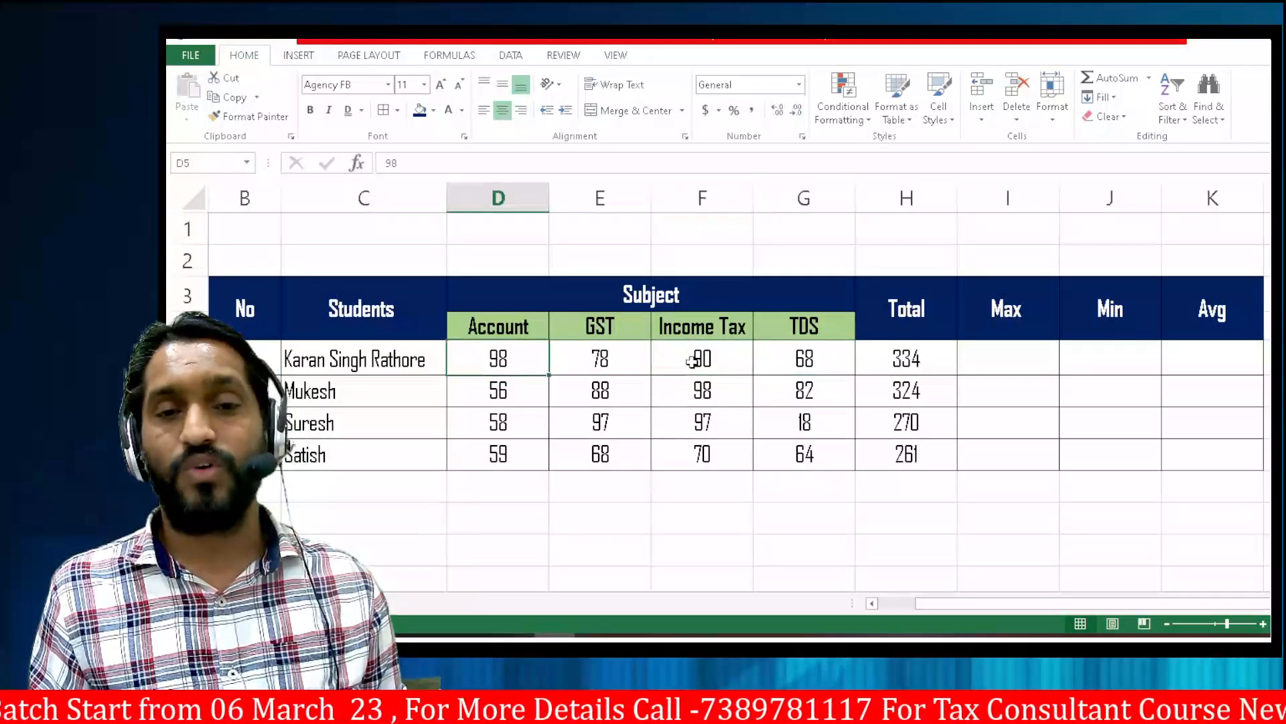
click(788, 363)
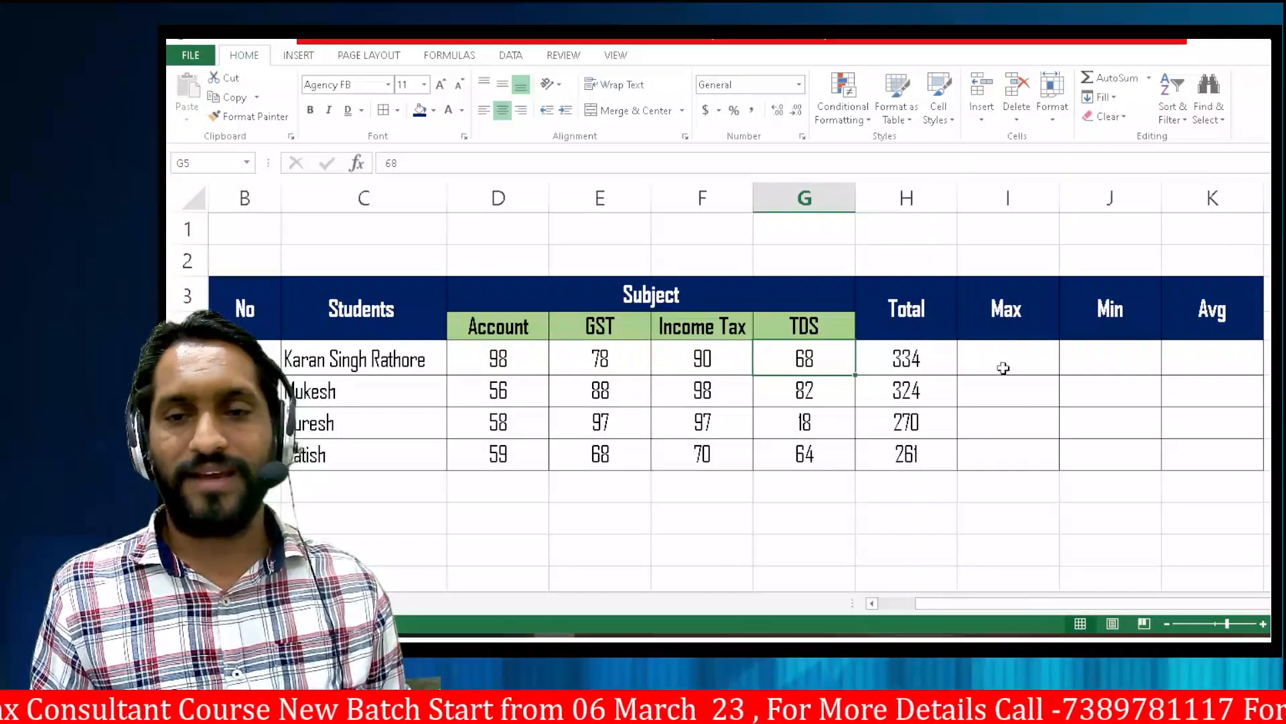
- Calculate the first student's highest mark in I5 with =MAX(D5:G5) and check it against the marks in row 5
click(1003, 368)
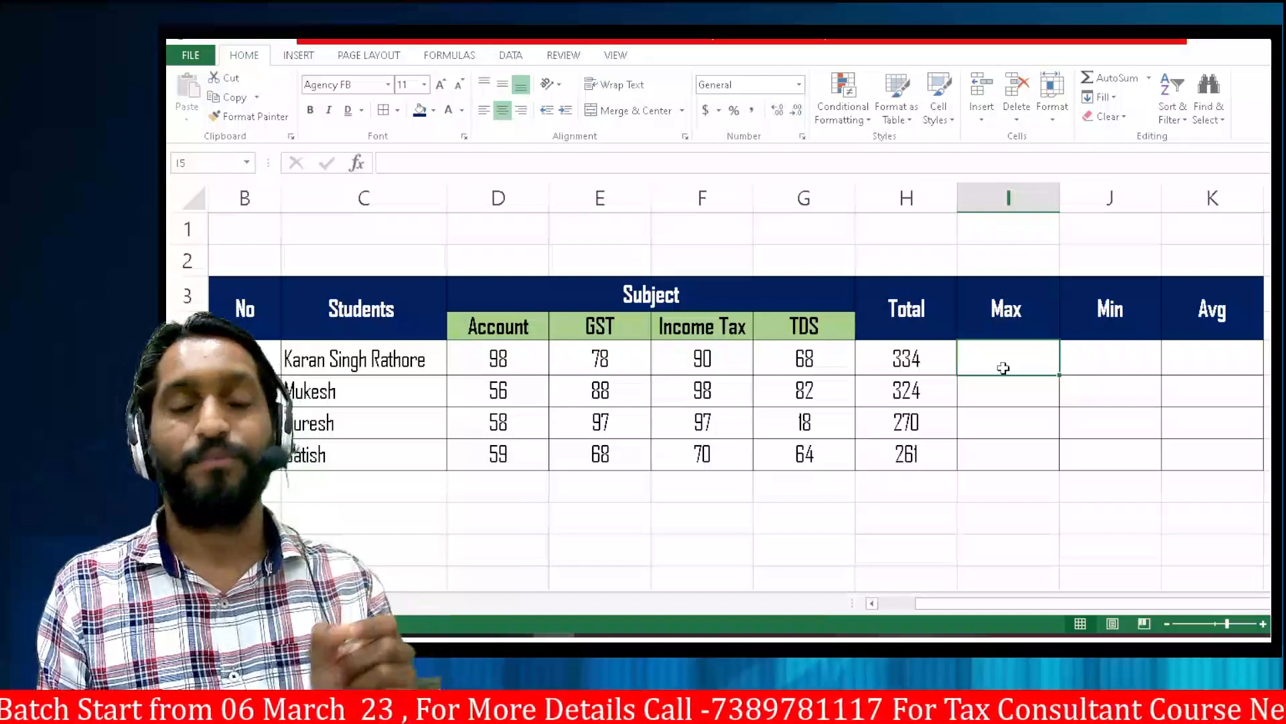
text(=)
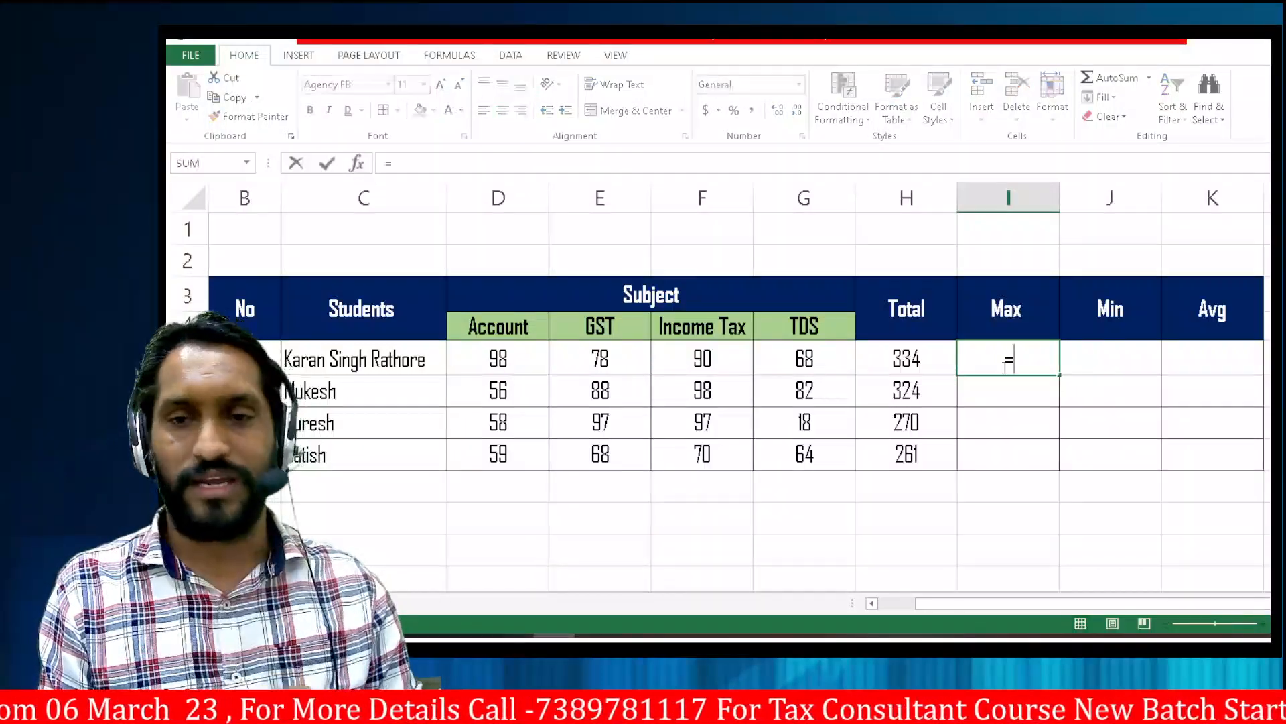
text(max)
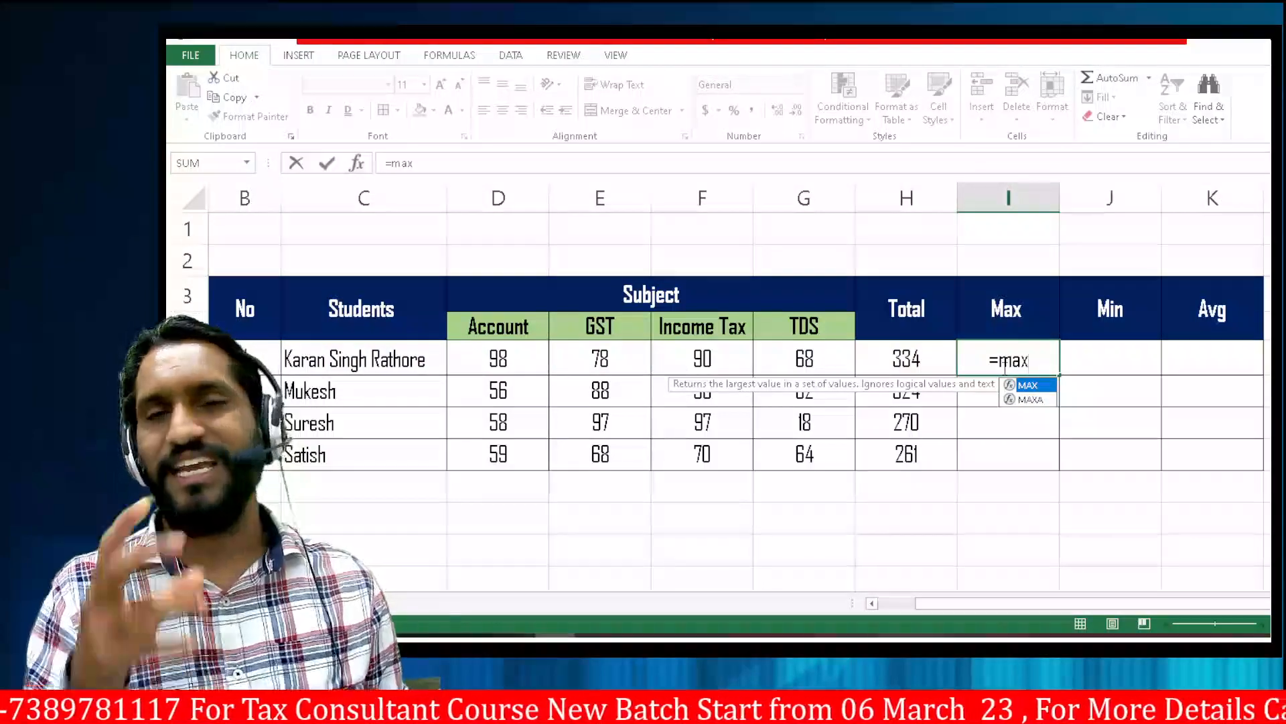
key(Tab)
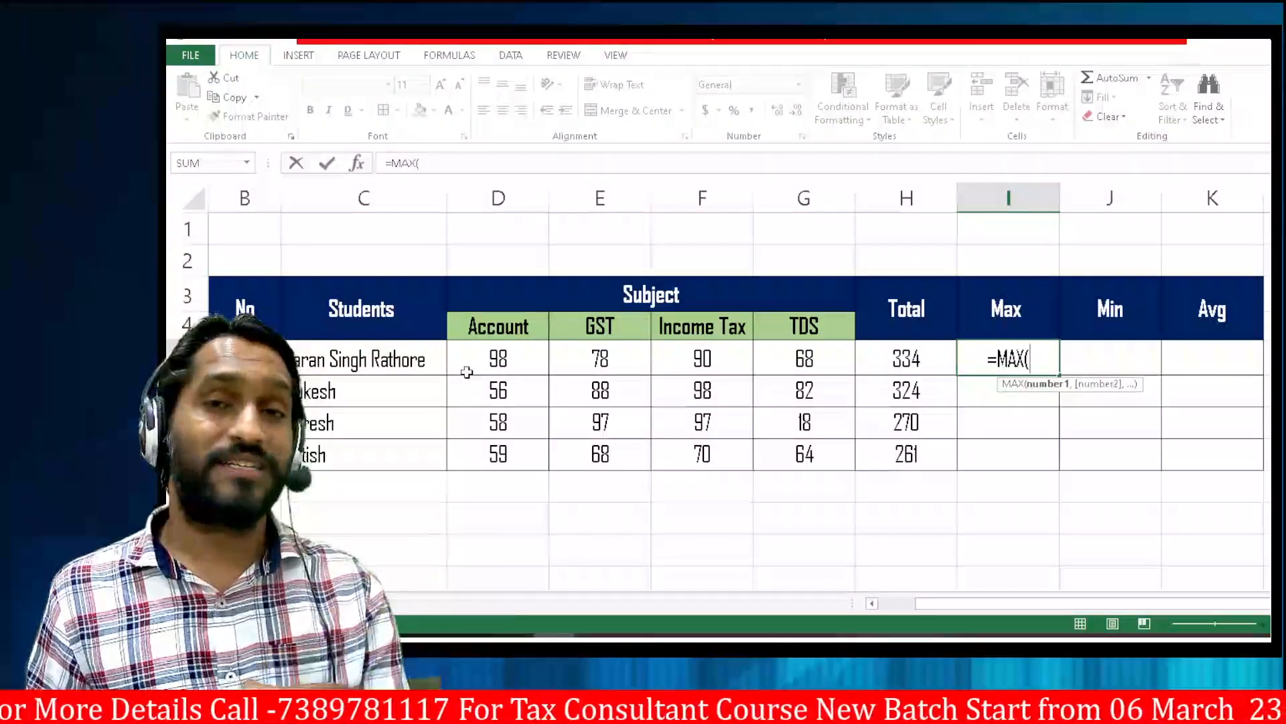
drag(476, 361, 788, 355)
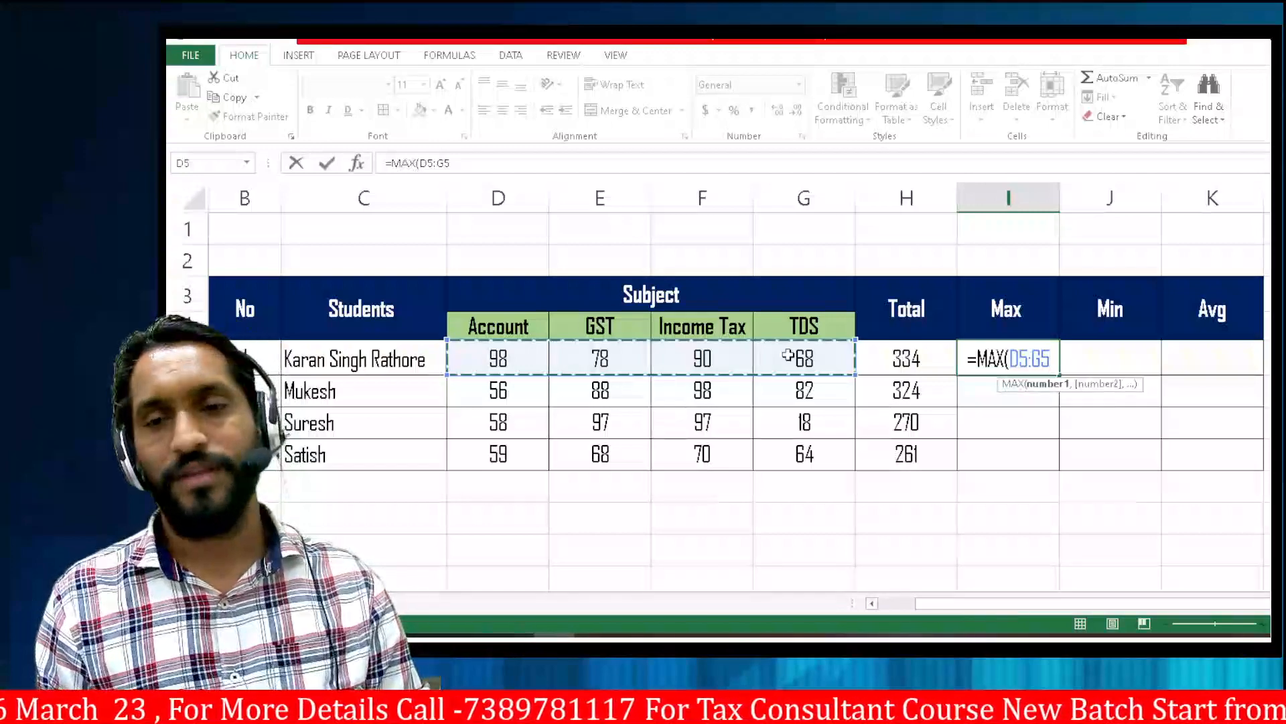
text())
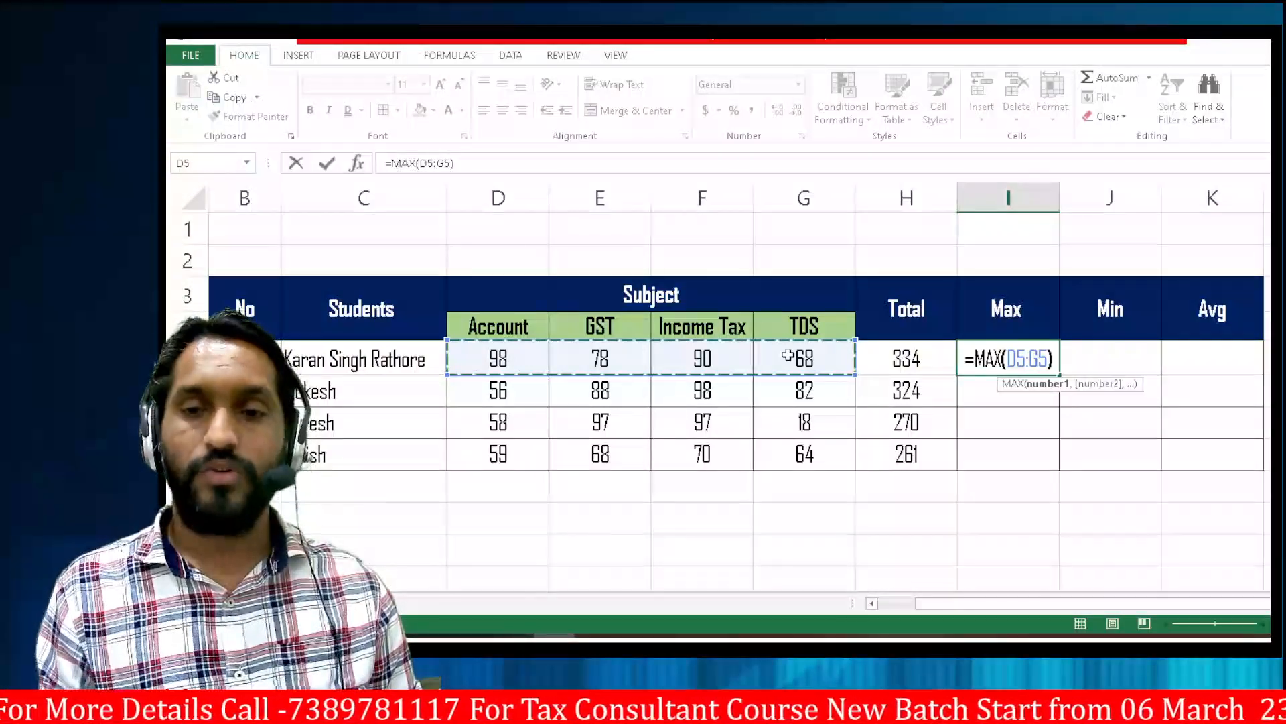
key(Return)
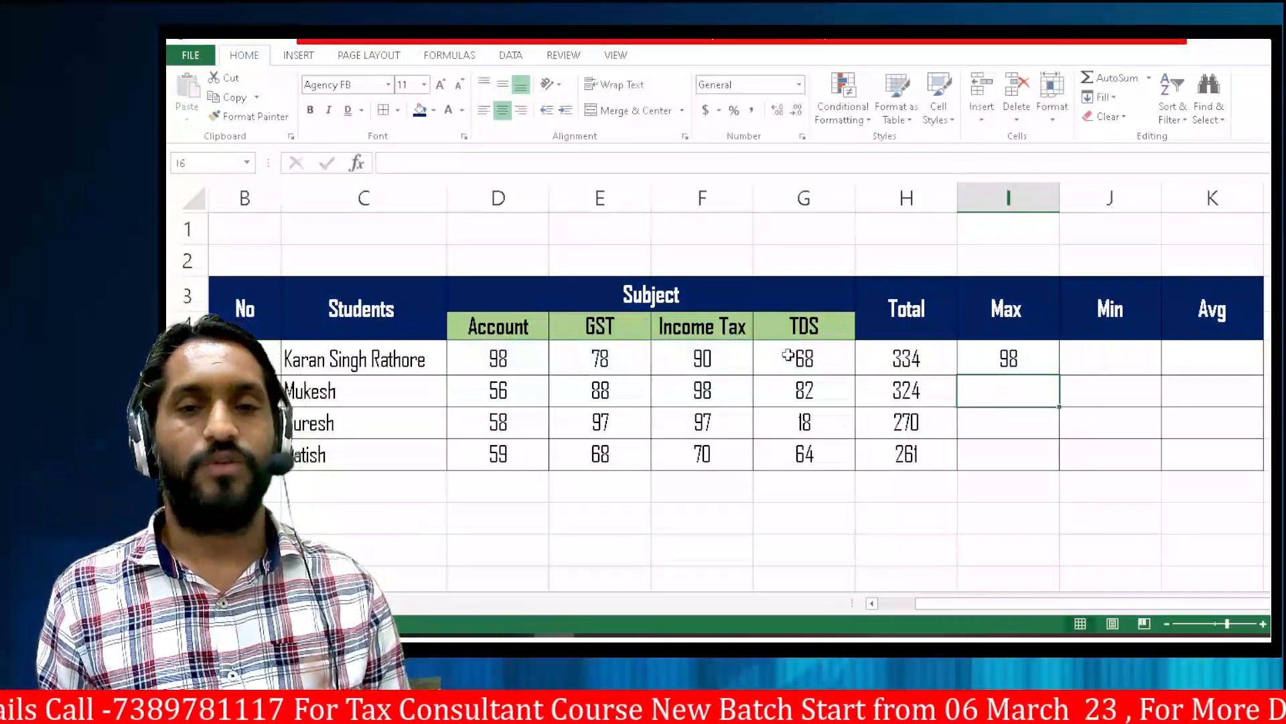
drag(496, 359, 738, 360)
click(508, 359)
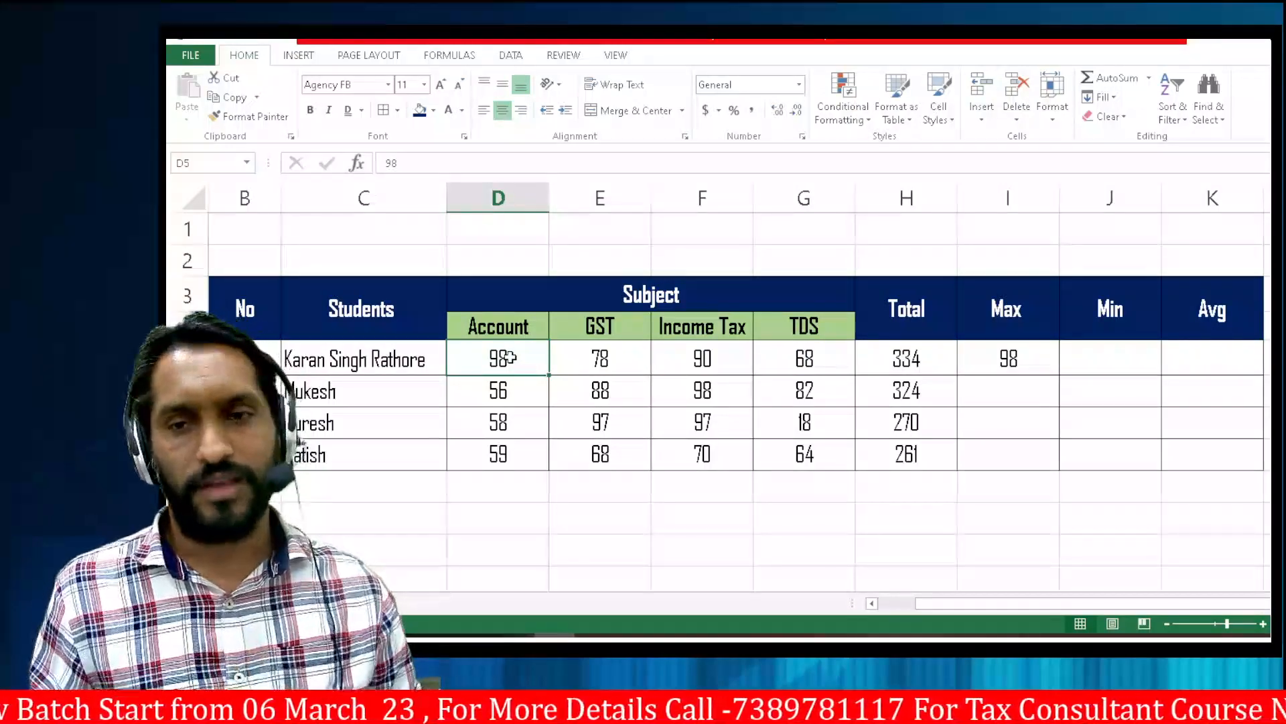
click(968, 349)
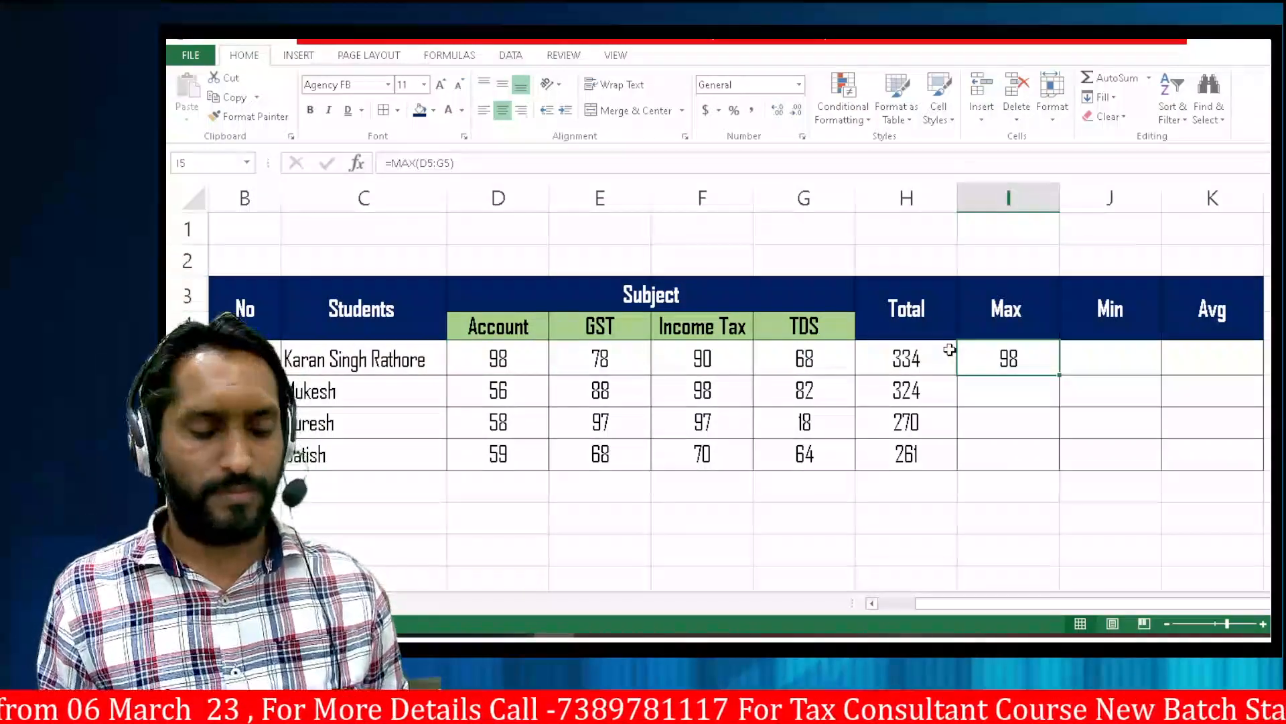
- Copy the MAX formula from I5 into I6:I8 for the remaining three students
key(ctrl+c)
key(Down)
key(shift+Down)
key(shift+Down)
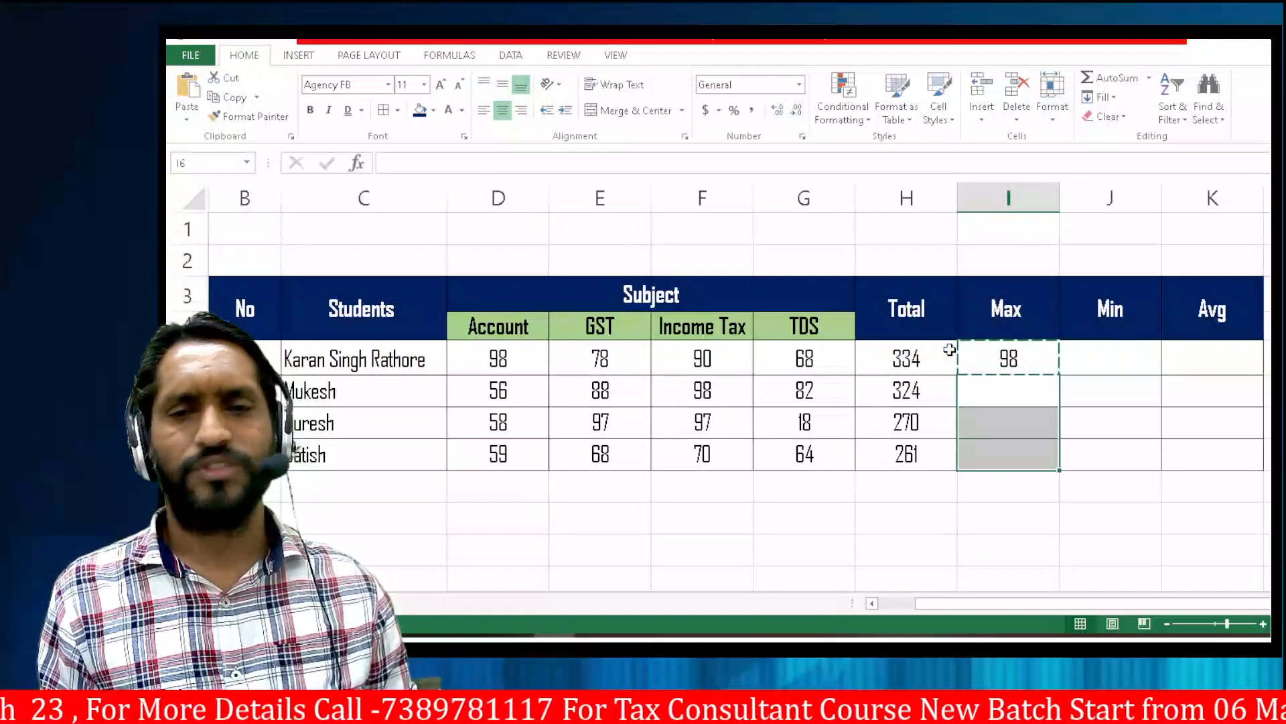
key(Return)
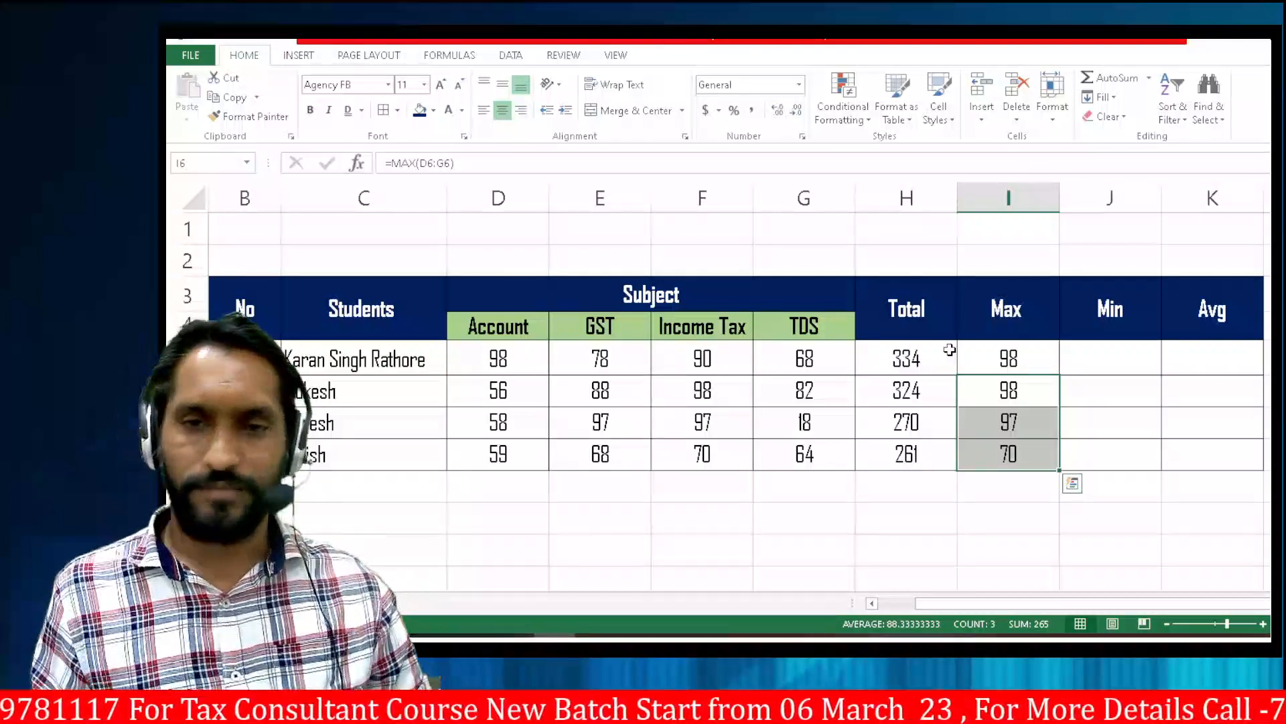
- Calculate the first student's lowest mark in J5 with =MIN(D5:G5)
click(1095, 352)
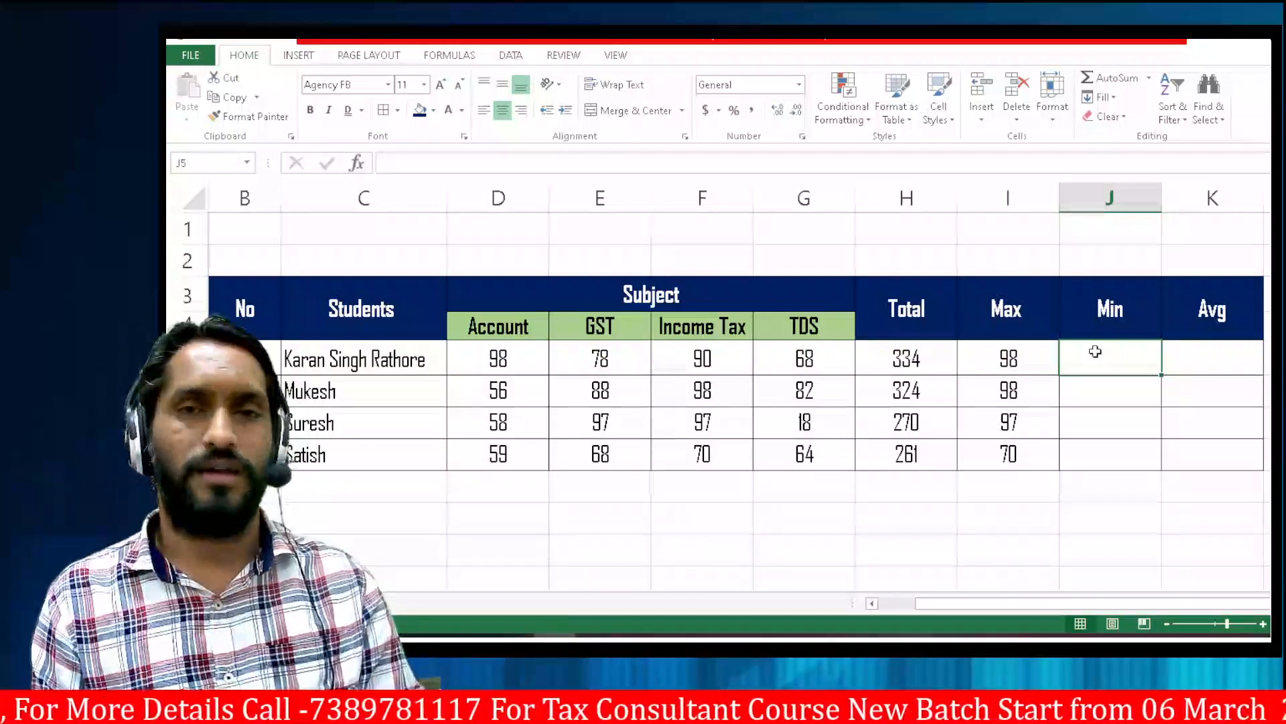
text(=)
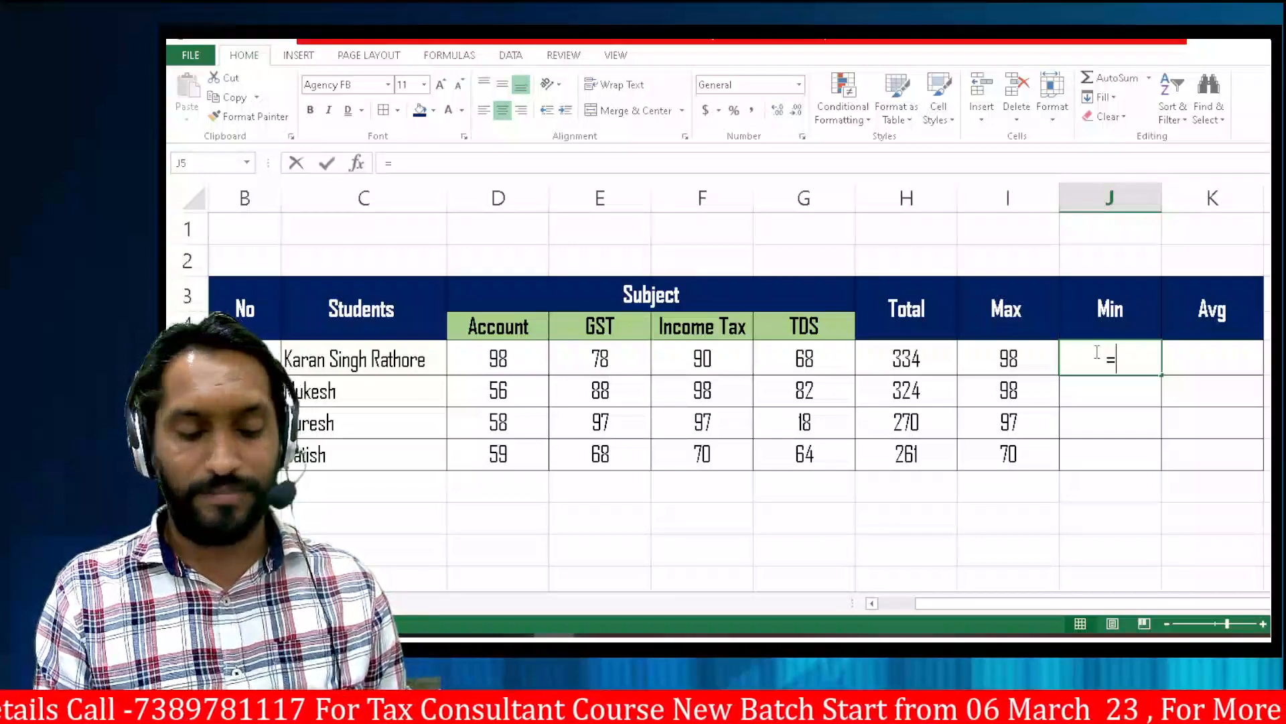
text(min)
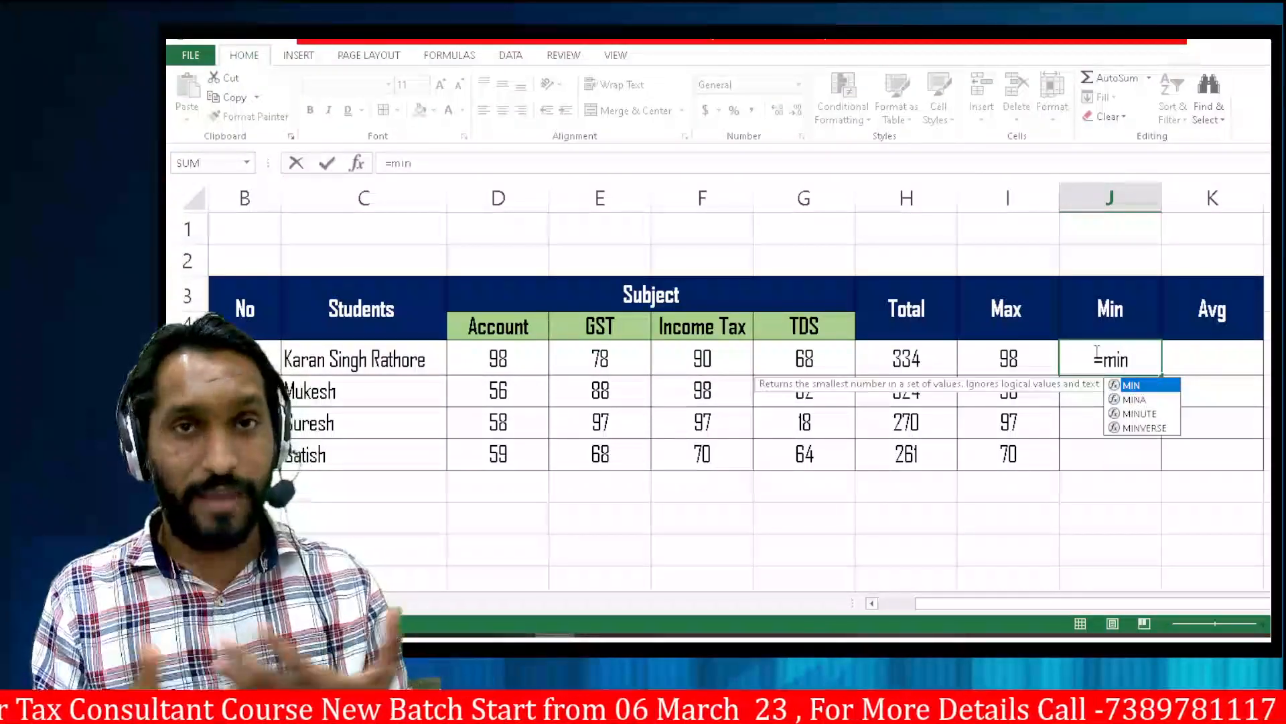
key(Tab)
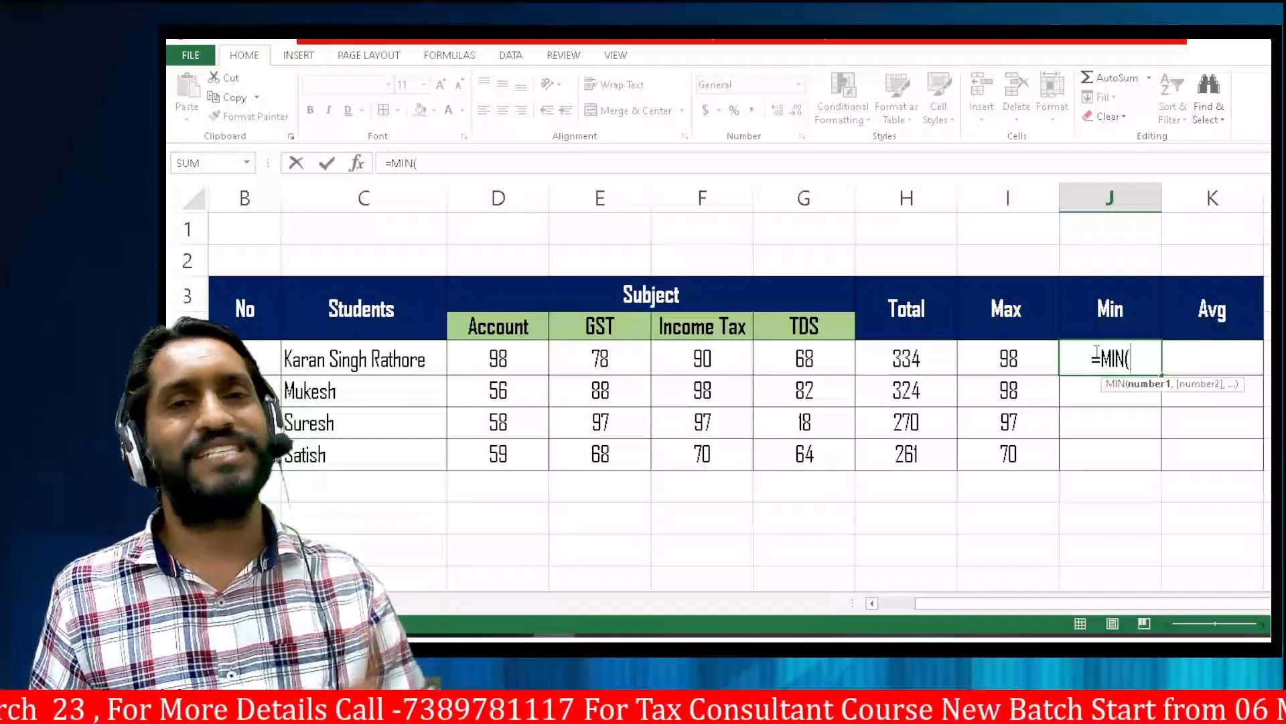
drag(487, 360, 785, 373)
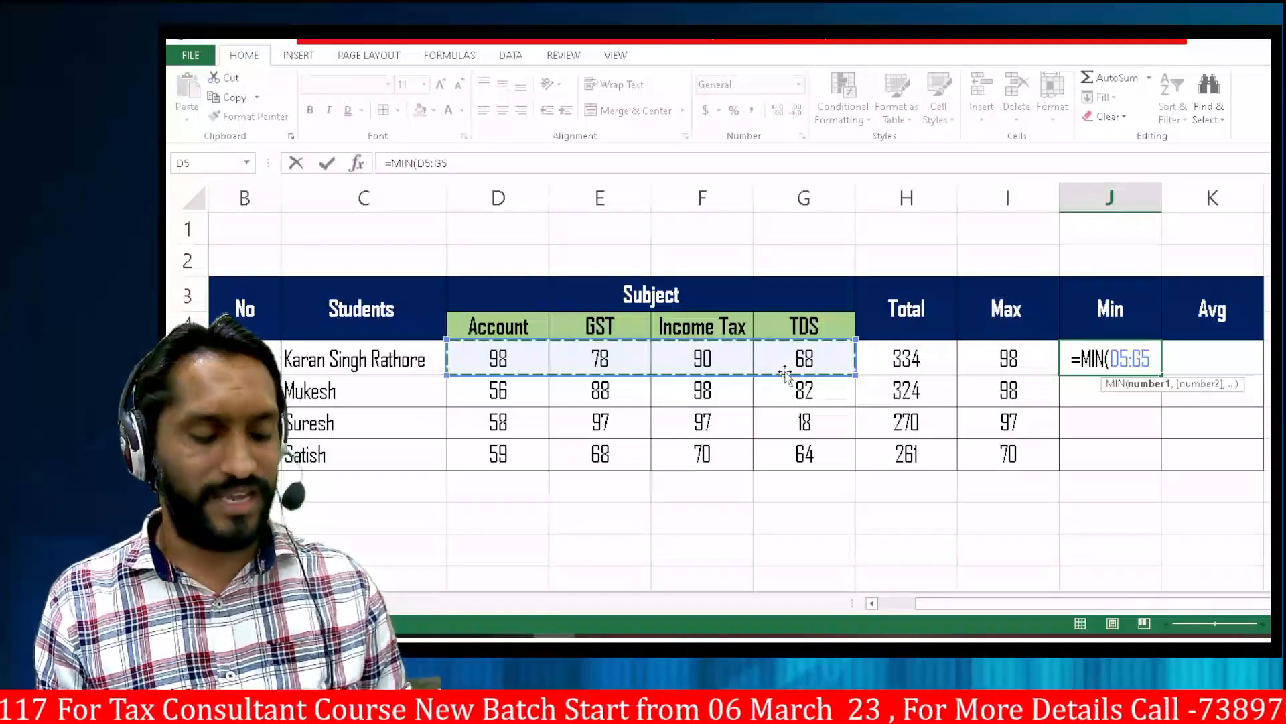
text())
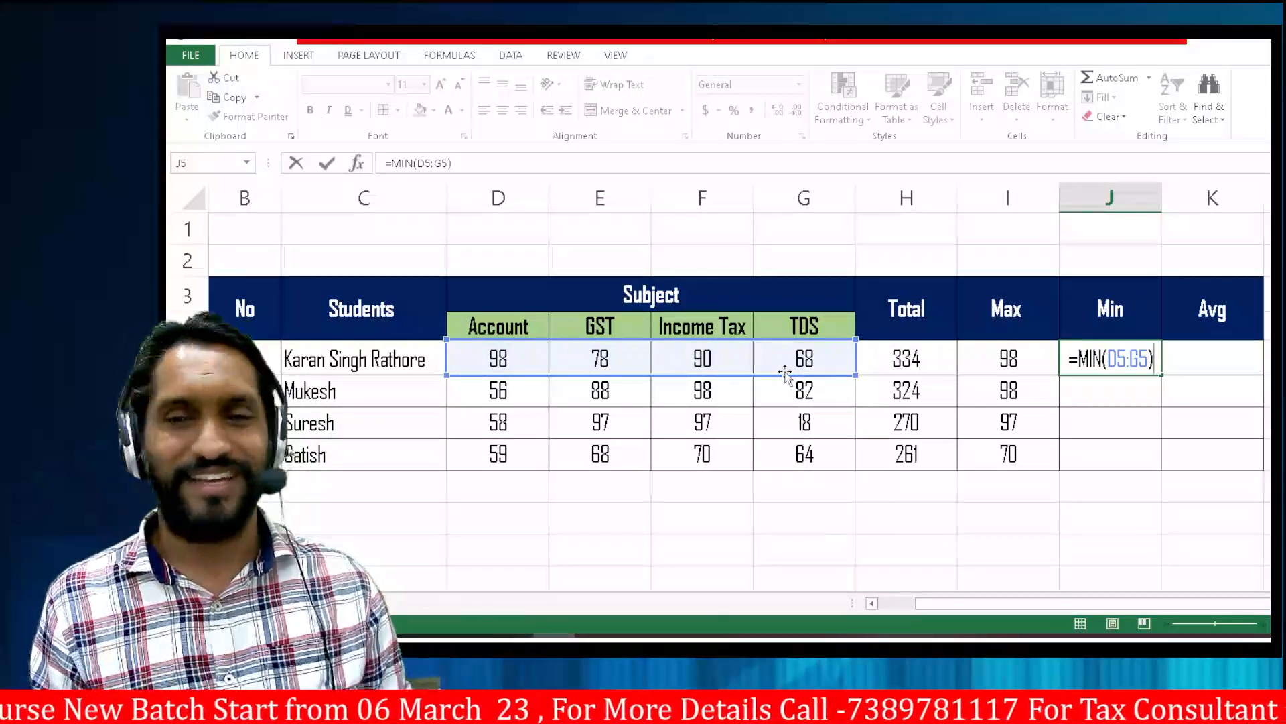
key(Return)
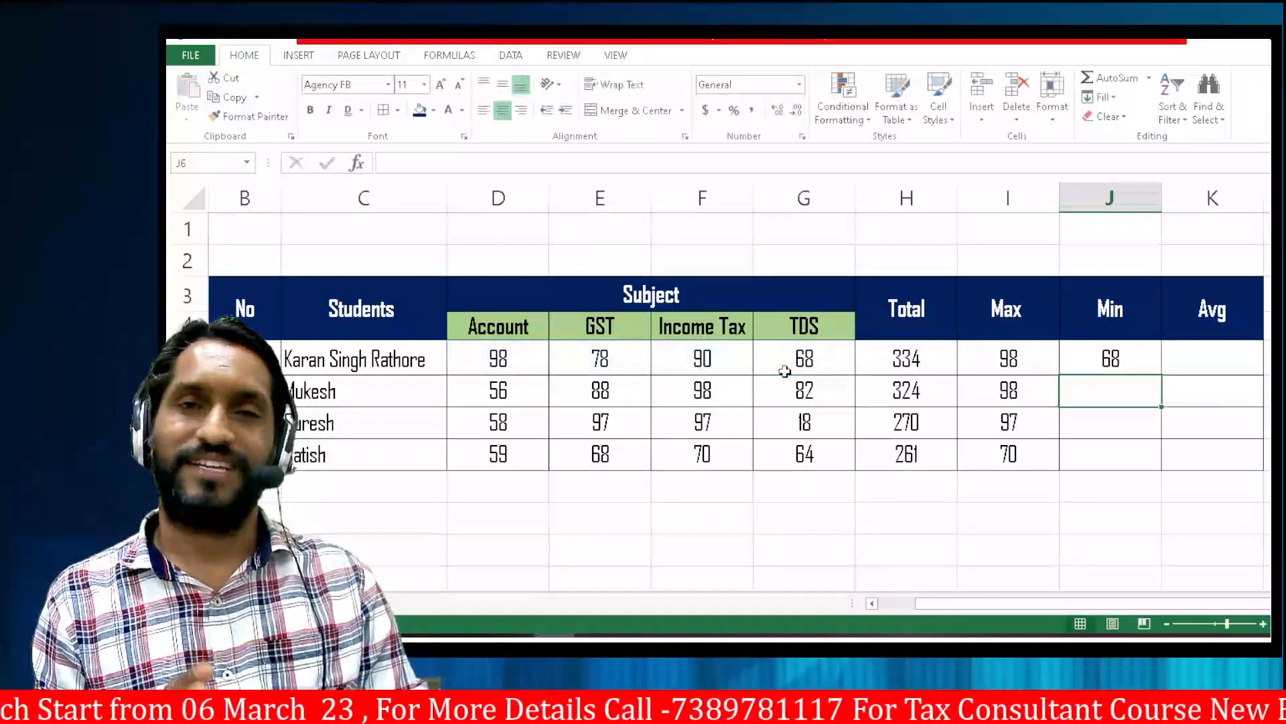
- Copy the MIN formula from J5 into J6:J8 and check the formula in J7
key(Up)
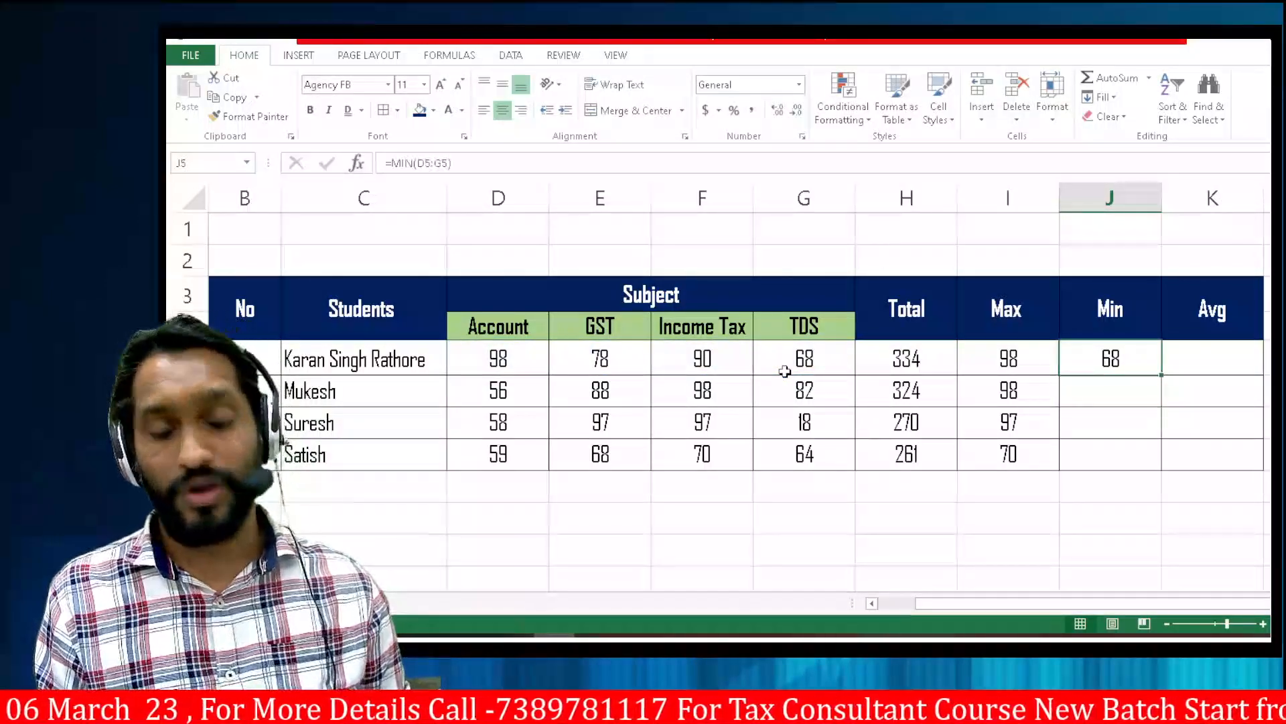
key(ctrl+c)
key(Down)
key(shift+Down)
key(shift+Down)
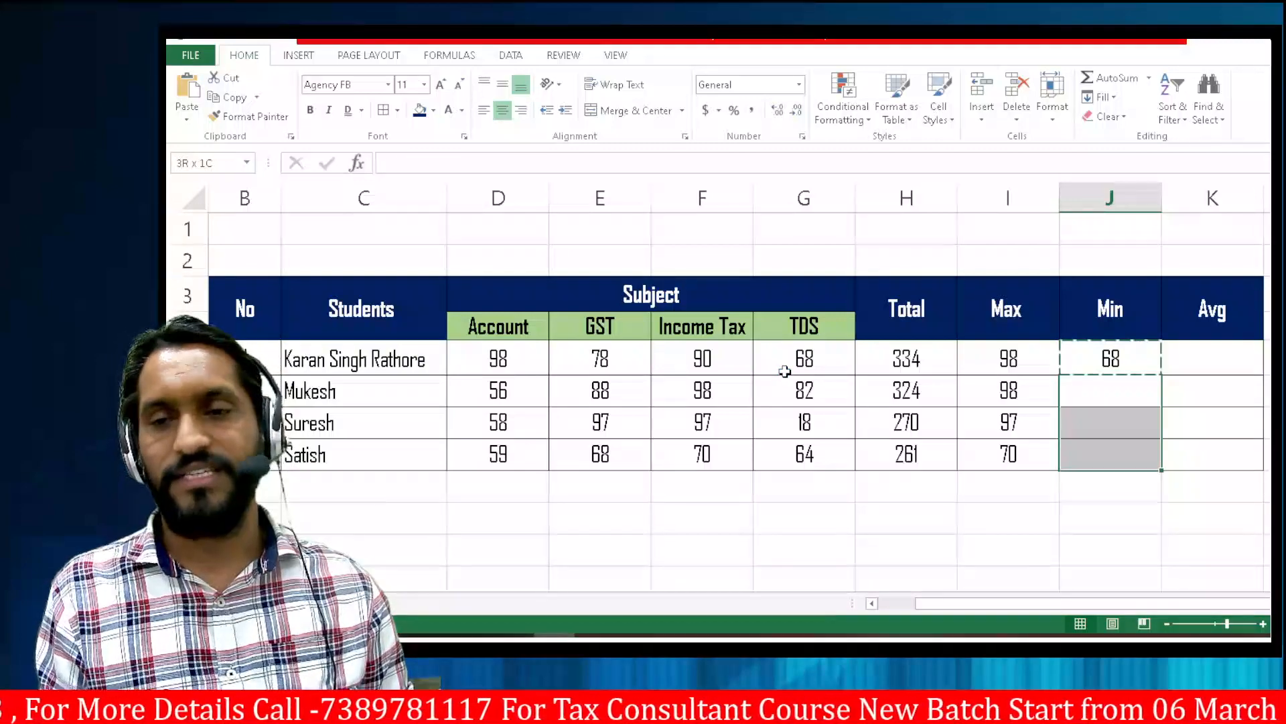
key(ctrl+v)
key(Escape)
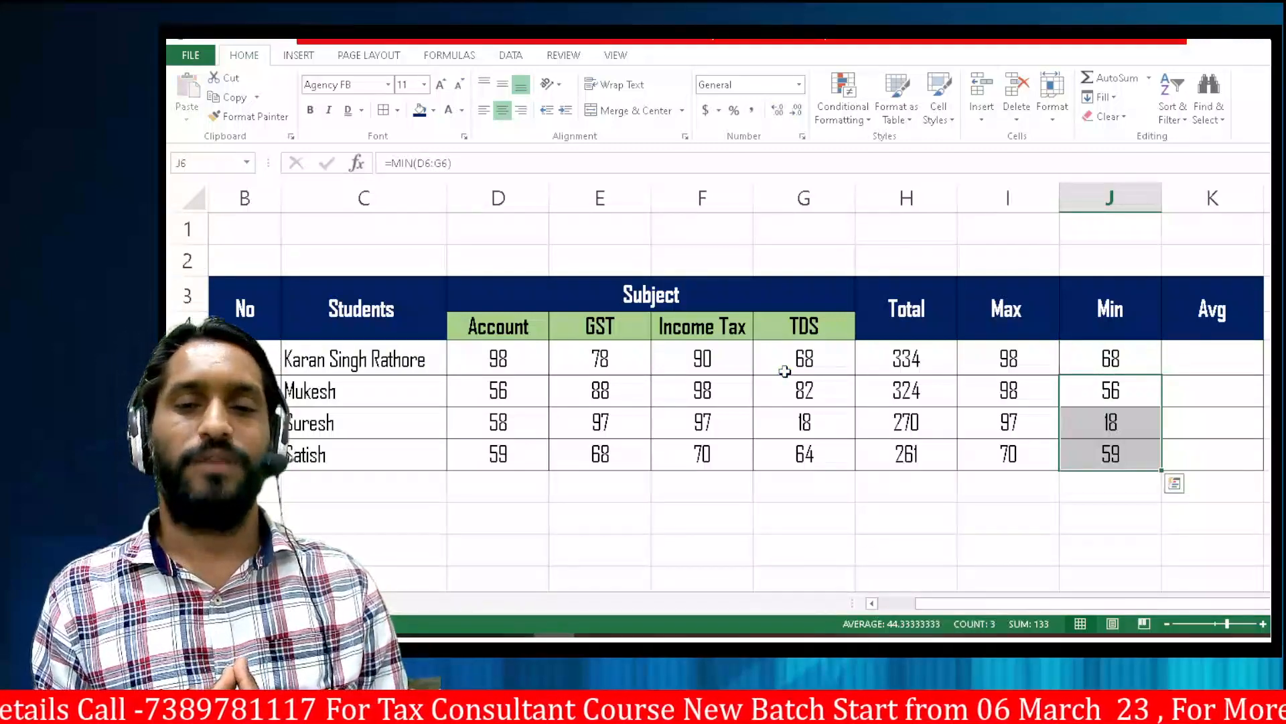
click(1087, 422)
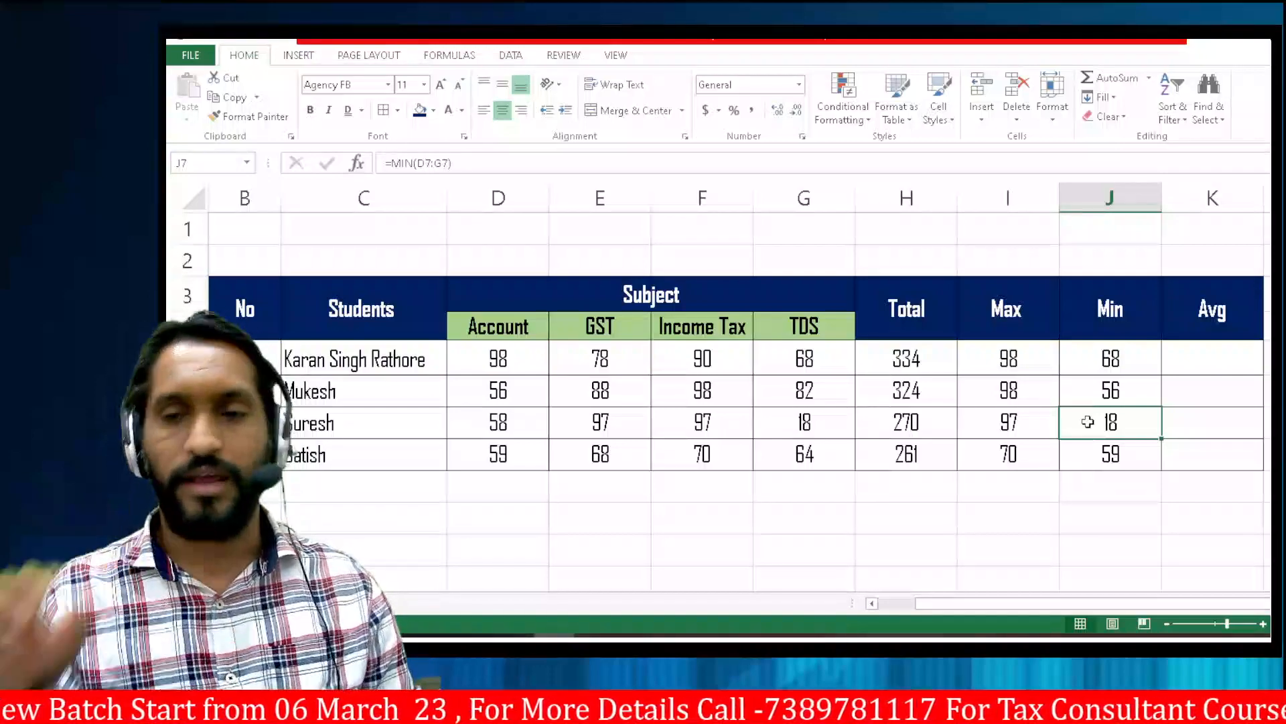
- Calculate the first student's average mark in K5 with =AVERAGE(D5:G5)
click(1189, 360)
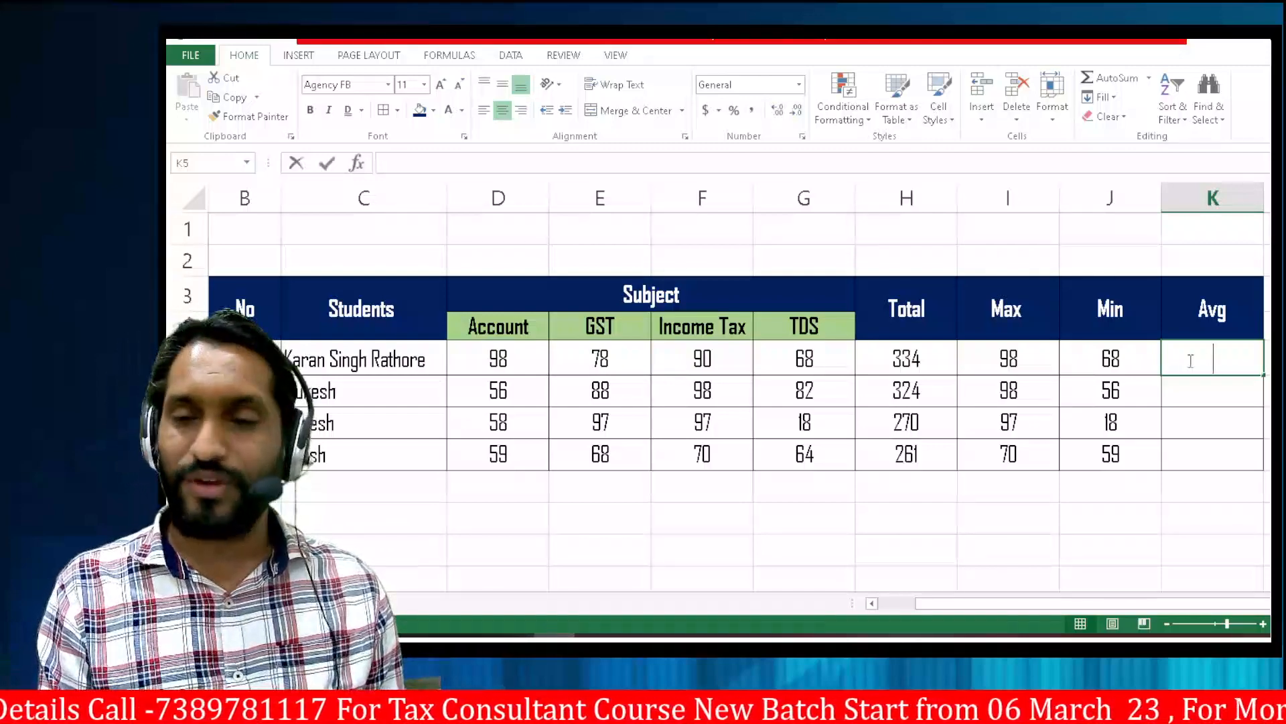
text(=av)
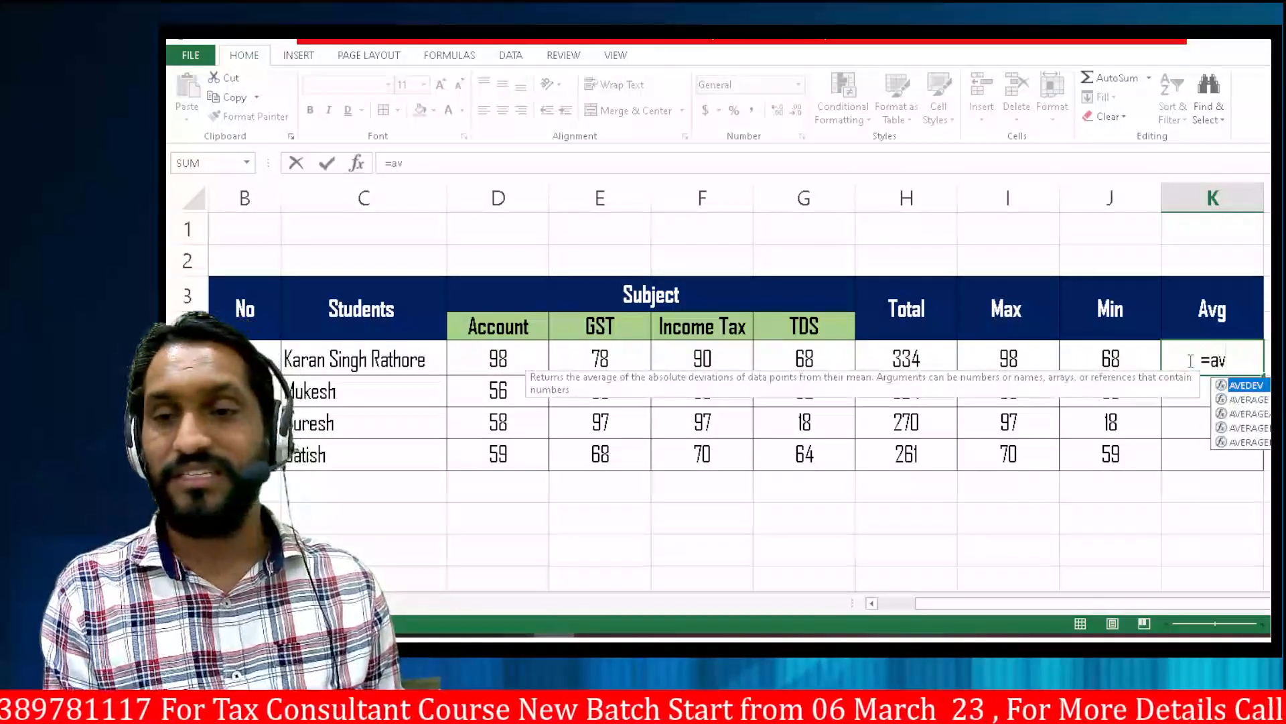
key(Down)
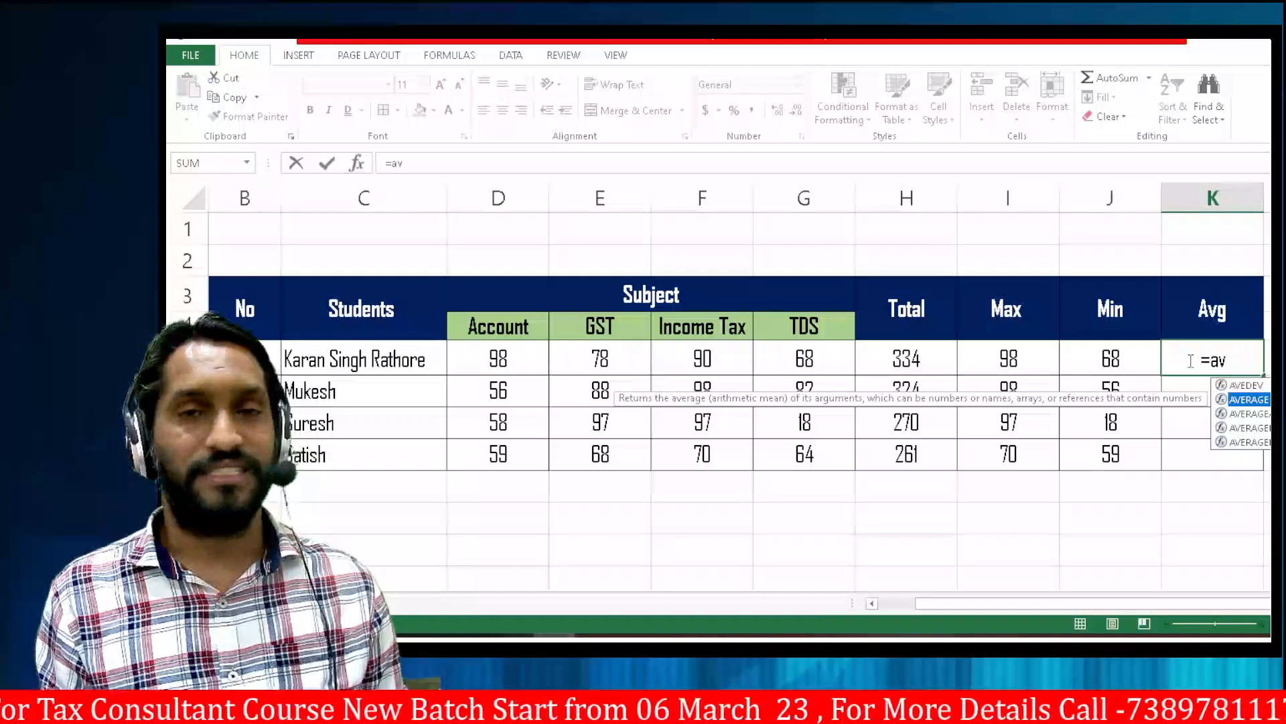
key(Tab)
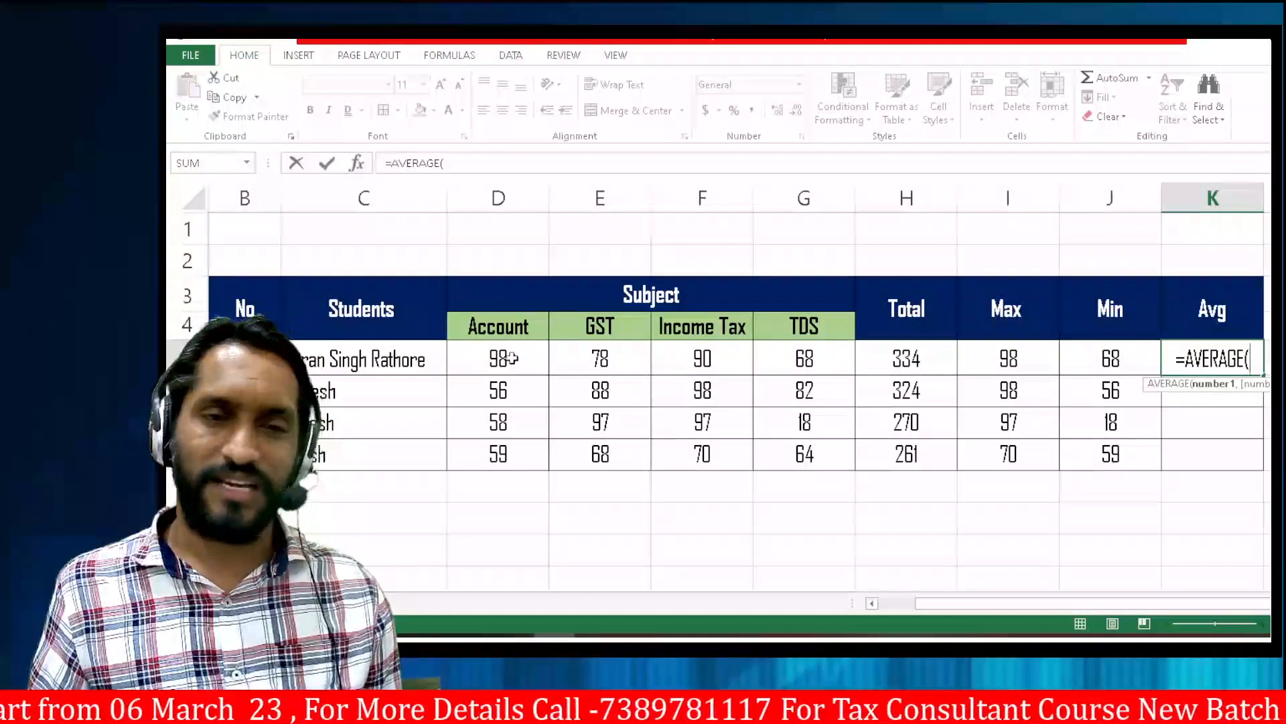
drag(512, 360, 767, 359)
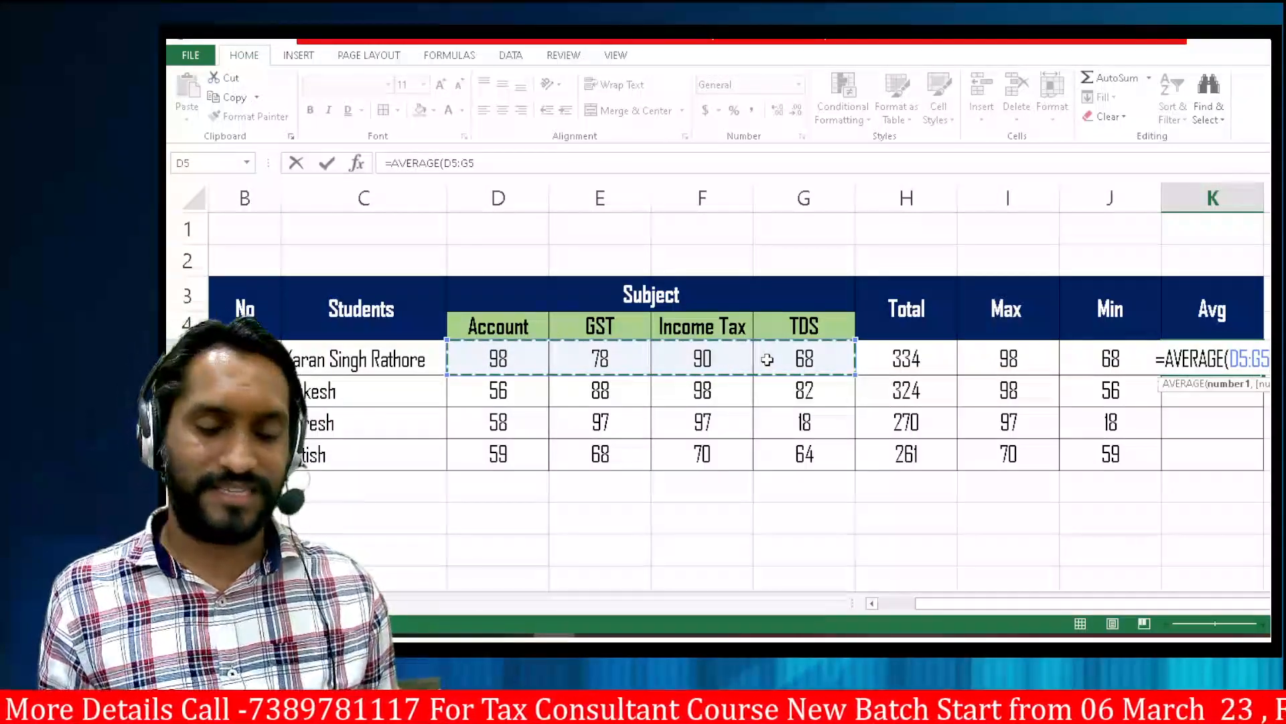
text())
key(Return)
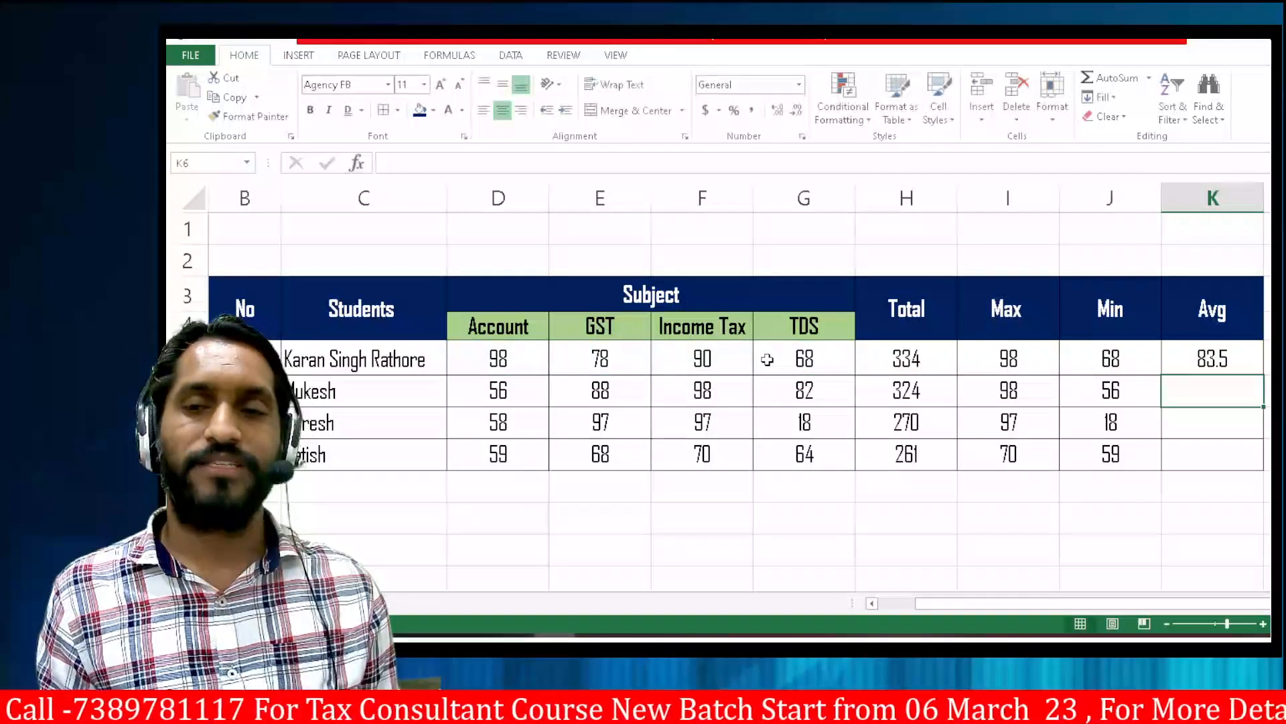
- Copy the AVERAGE formula from K5 into K6:K8 for the other students
key(Up)
key(ctrl+c)
key(Down)
key(shift+Down)
key(shift+Down)
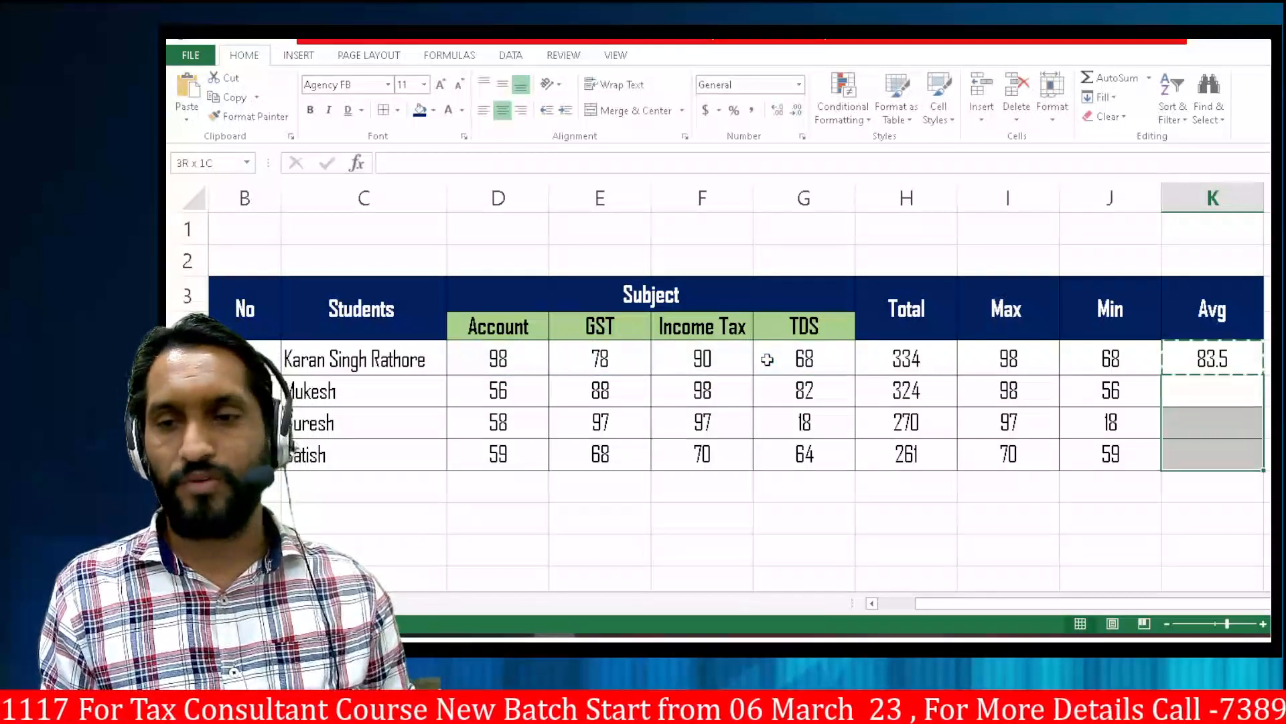
key(Return)
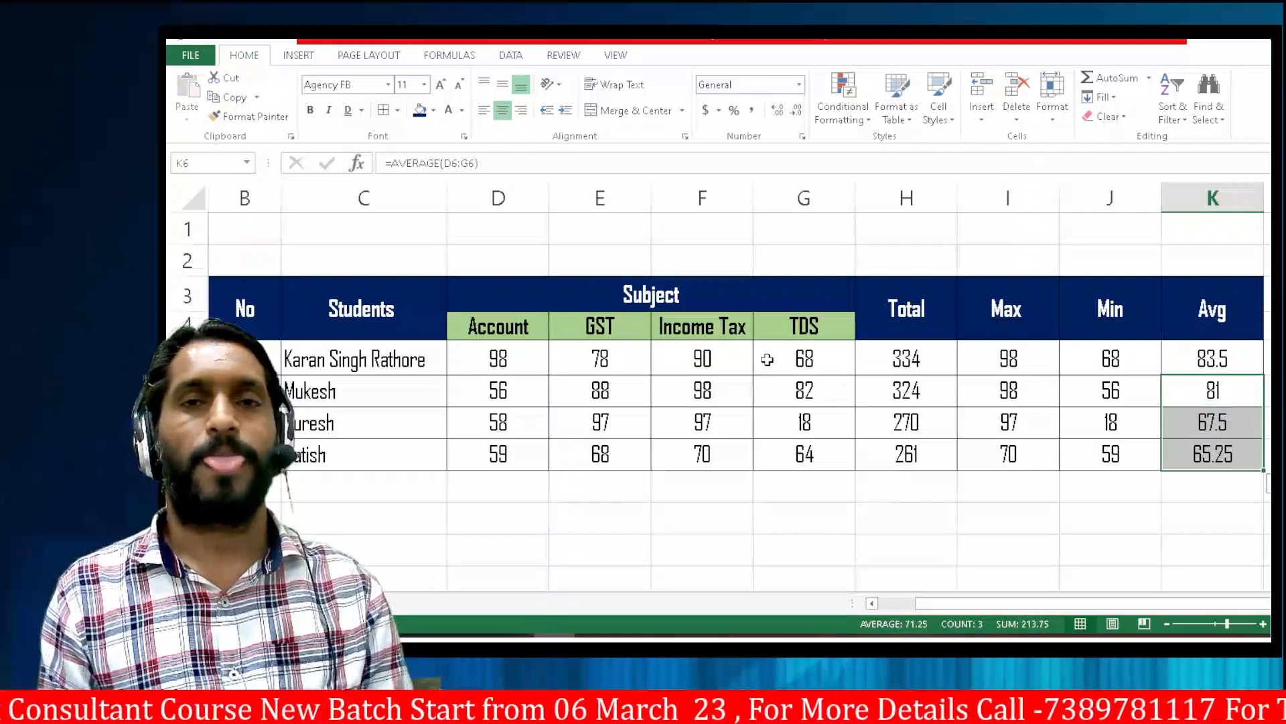